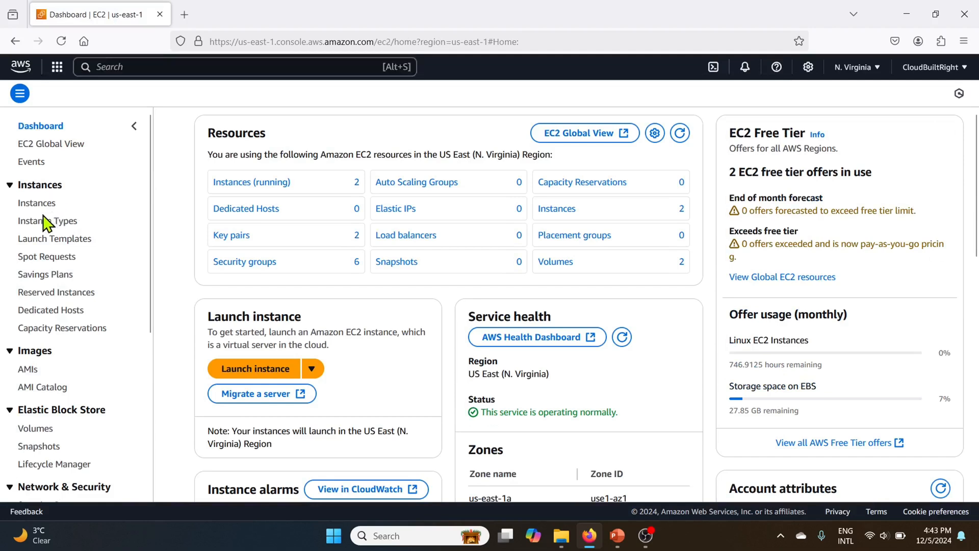
Step: Copy instance1's public IPv4 address and open it in a new browser tab
click(35, 204)
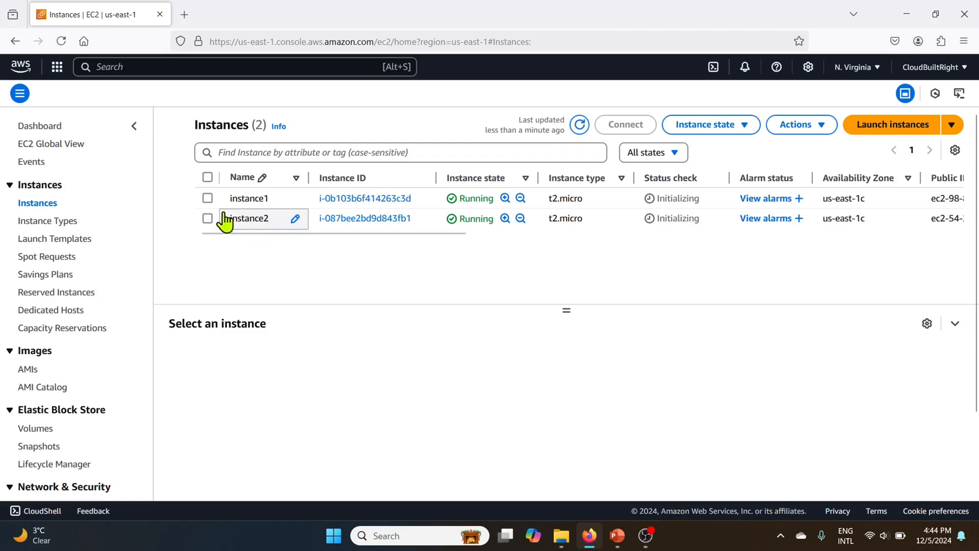
click(207, 198)
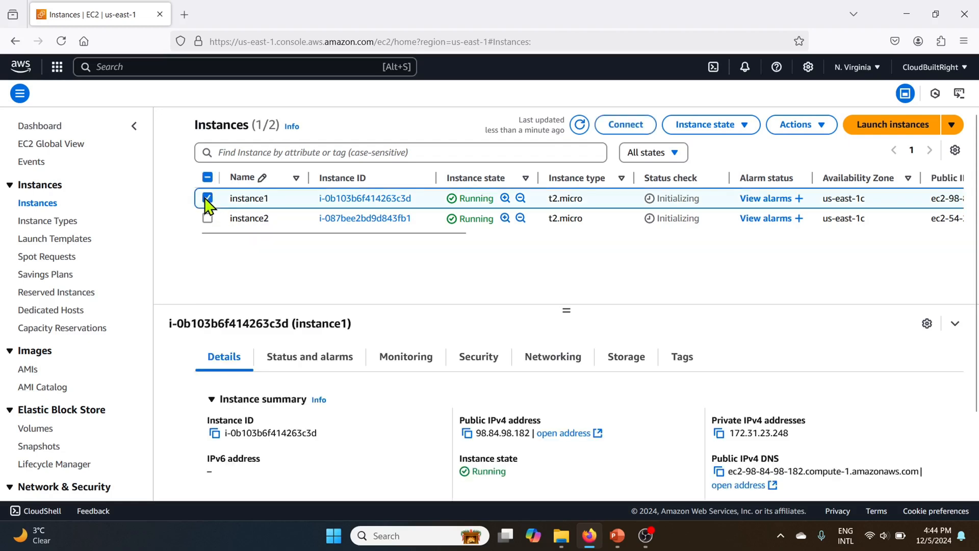
click(467, 433)
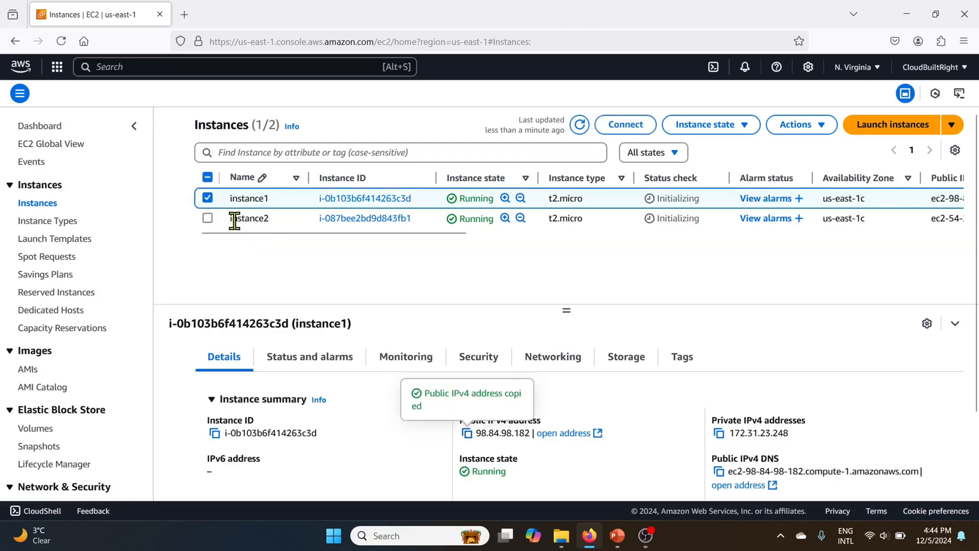
click(188, 16)
key(ctrl+v)
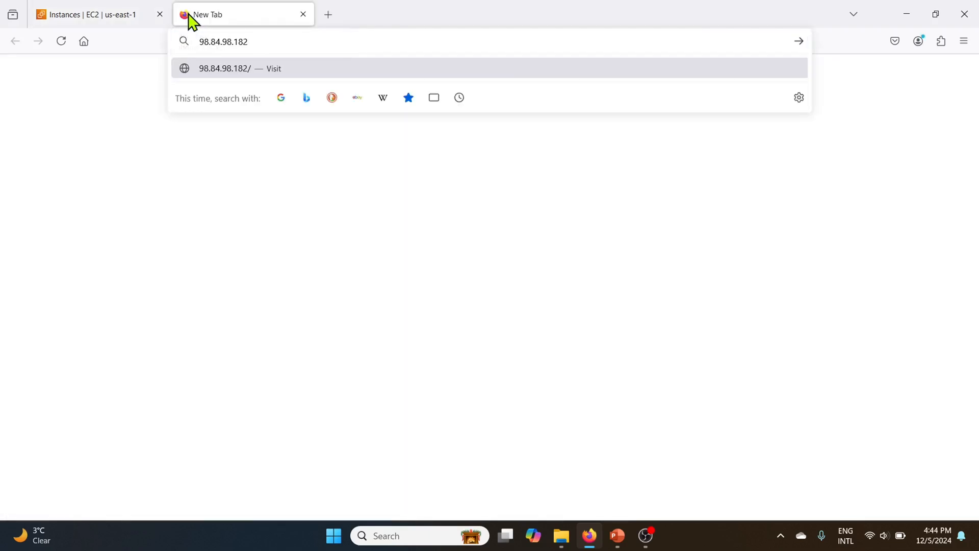
key(Return)
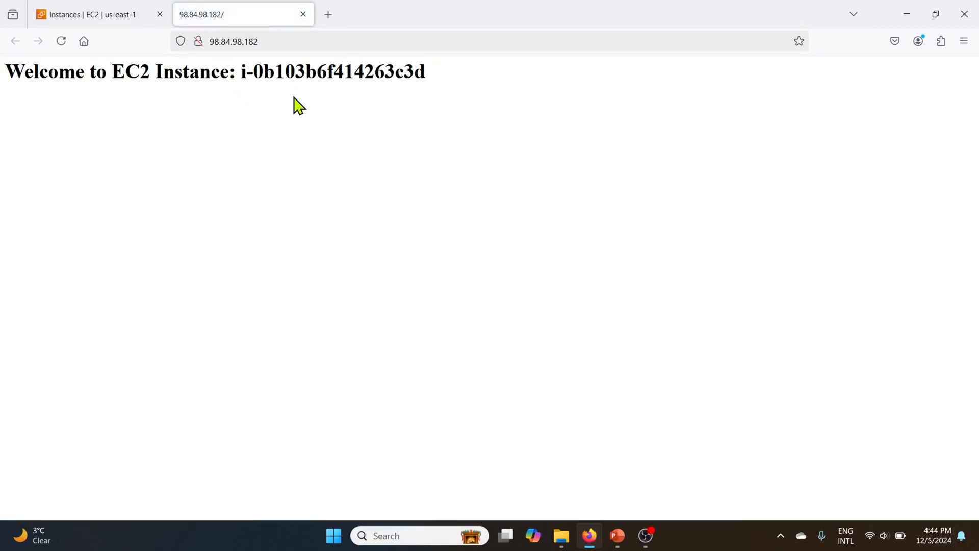
Step: Copy instance2's public IPv4 address and open it in a new browser tab
click(102, 14)
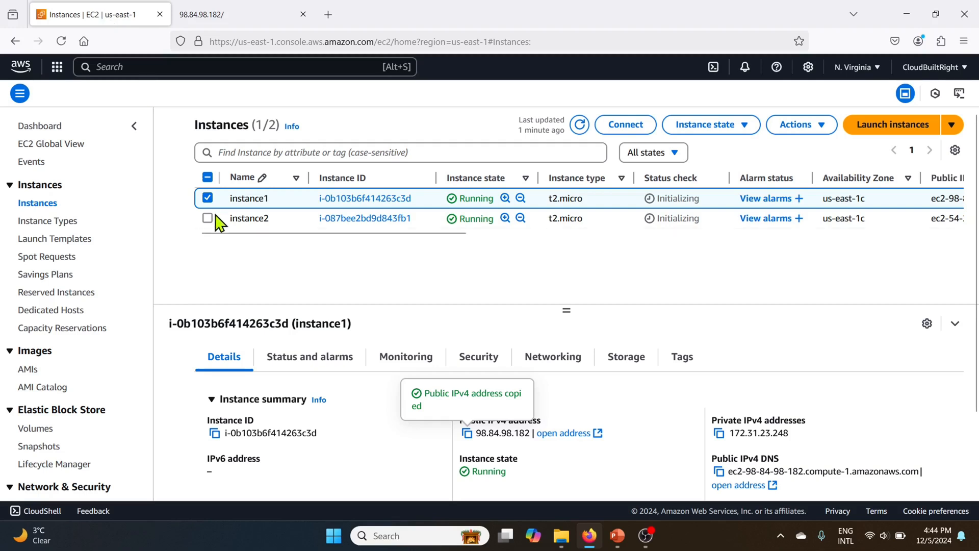
click(207, 198)
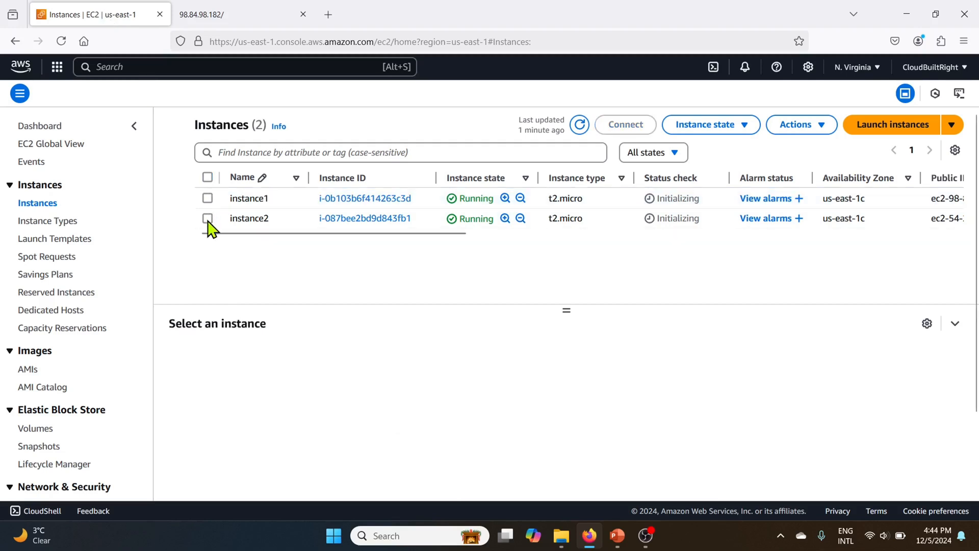
click(207, 218)
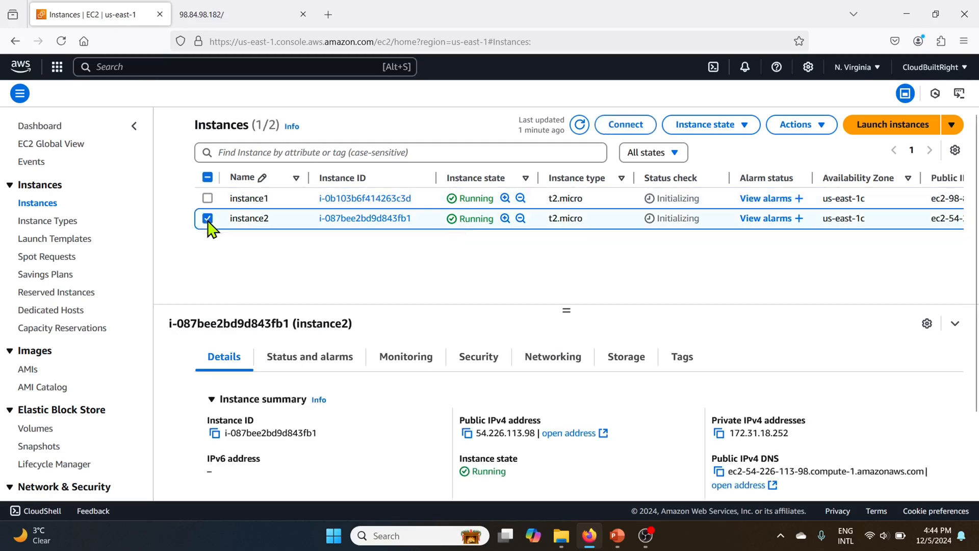
click(465, 434)
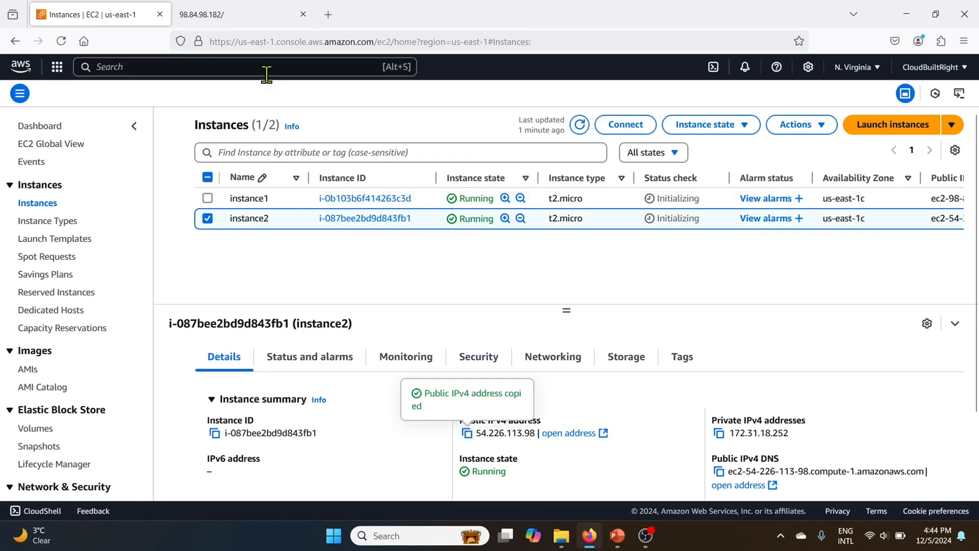
click(328, 14)
key(ctrl+v)
key(Return)
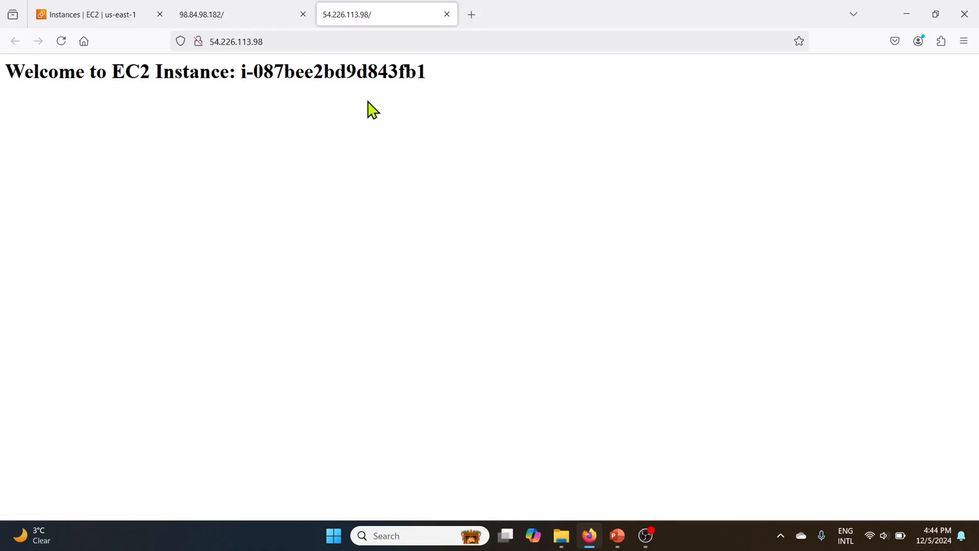
Step: Copy the myalb load balancer's DNS name and open it in a new browser tab
click(82, 21)
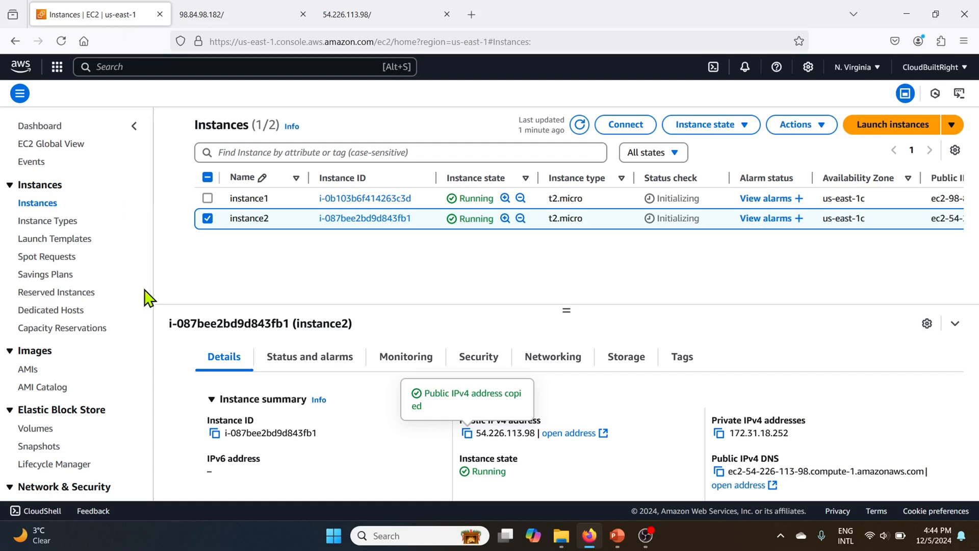
scroll(134, 386, down, 5)
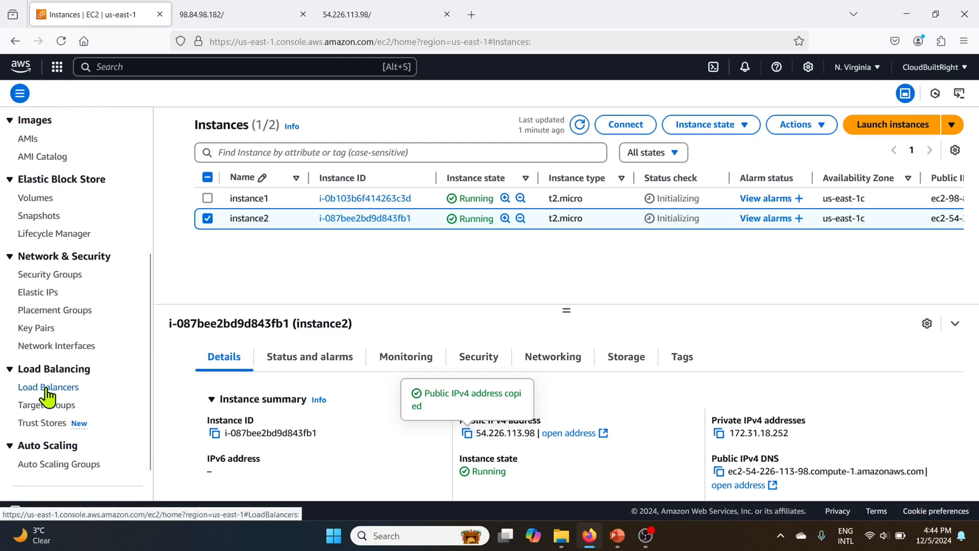
click(48, 388)
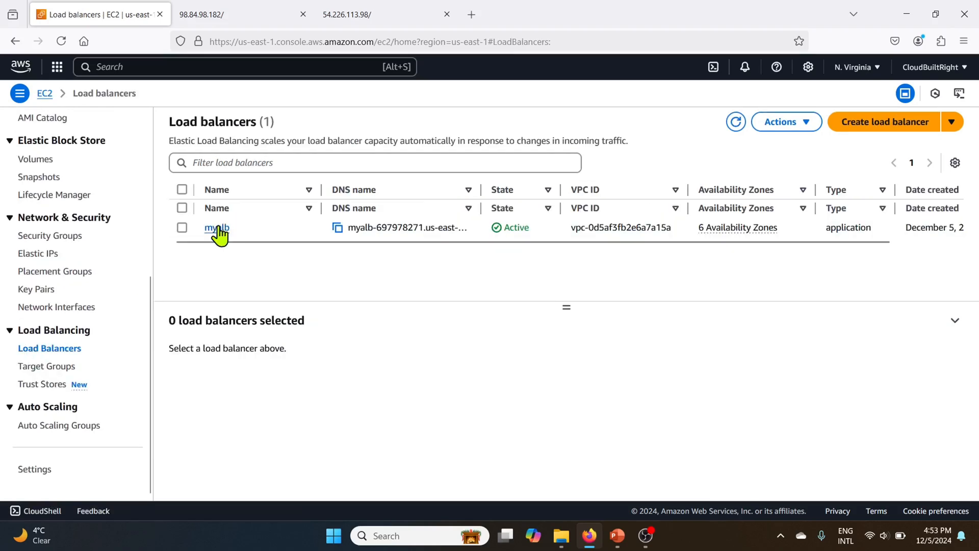
click(218, 230)
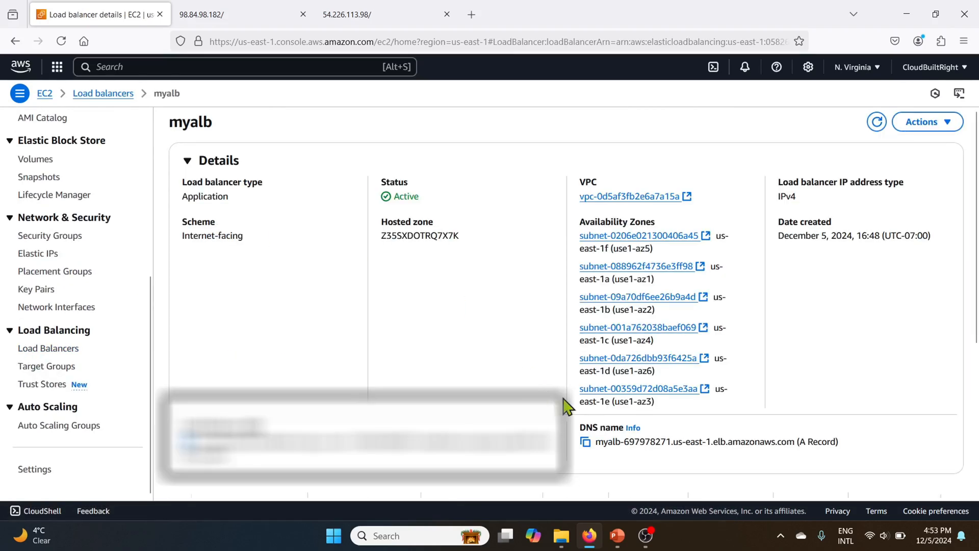
click(586, 442)
click(471, 14)
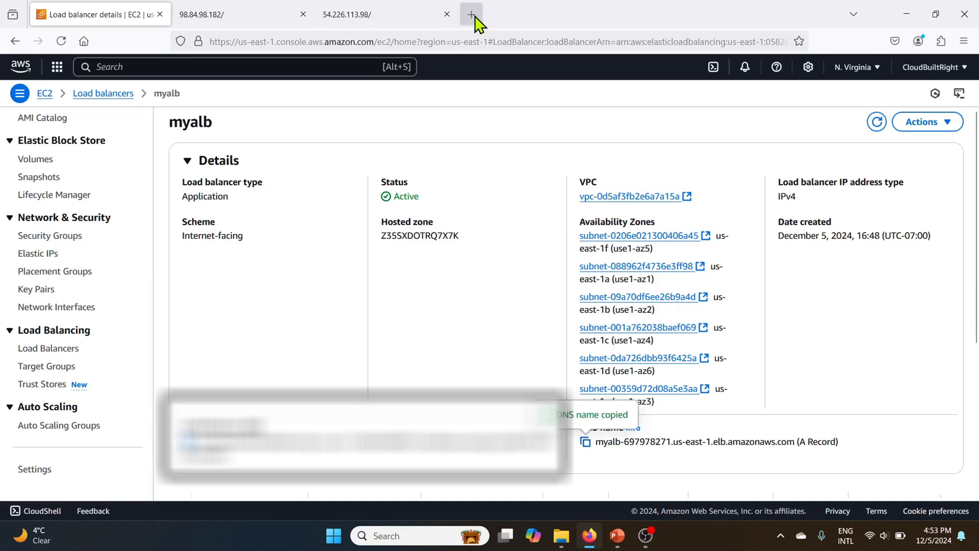
key(ctrl+v)
key(Return)
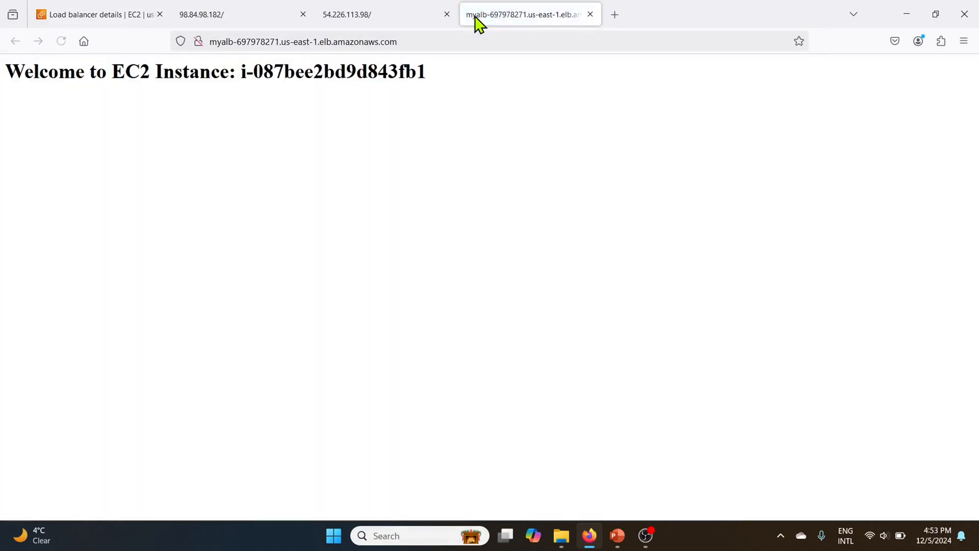
Step: Reload the load balancer page several times to see which instance answers
click(61, 42)
click(61, 42)
click(61, 41)
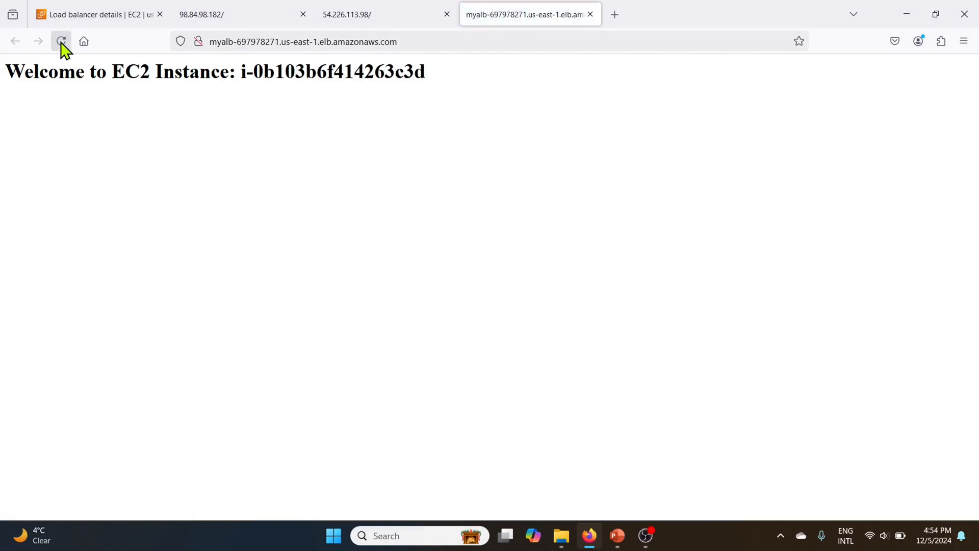
click(61, 42)
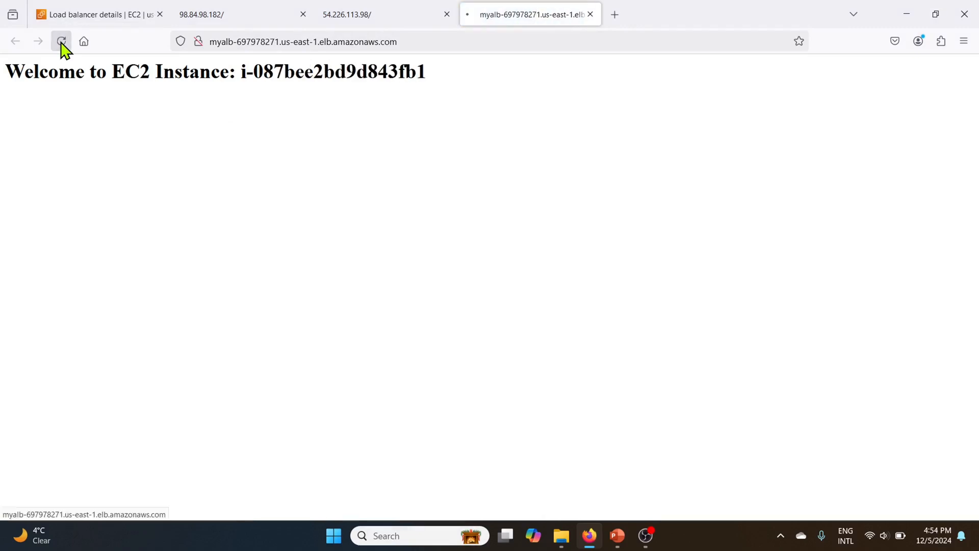
click(61, 42)
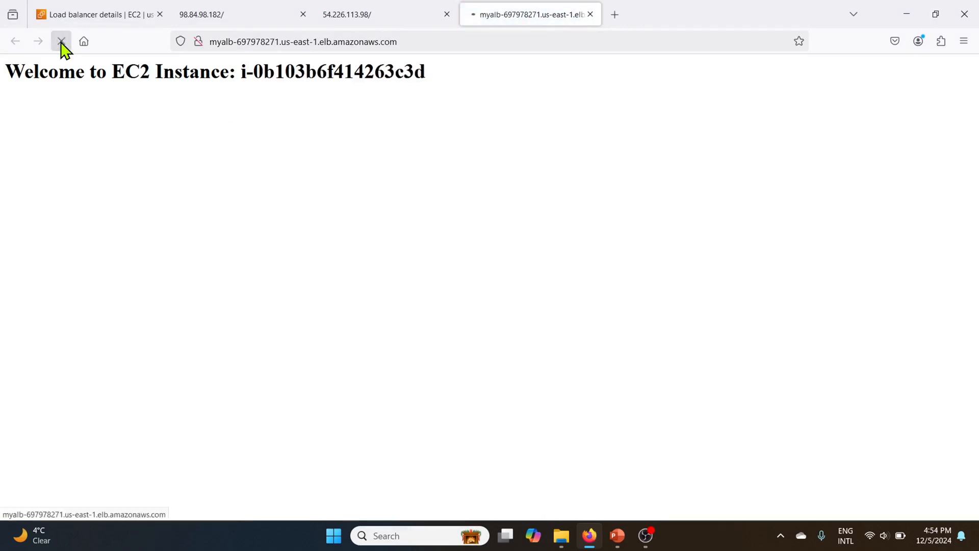
Step: Open the launch-wizard-1 security group's inbound rules for editing and delete the existing HTTP rule
click(88, 14)
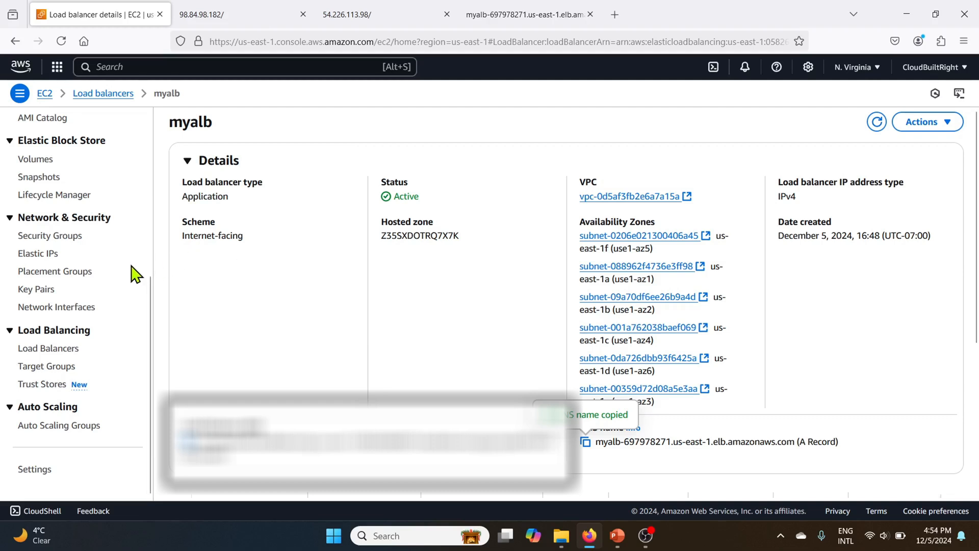
click(46, 238)
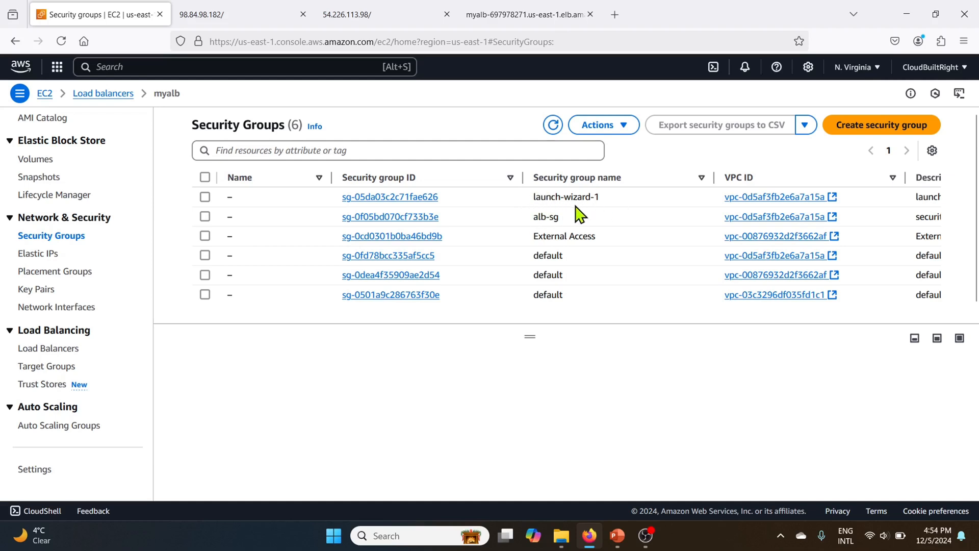
click(365, 197)
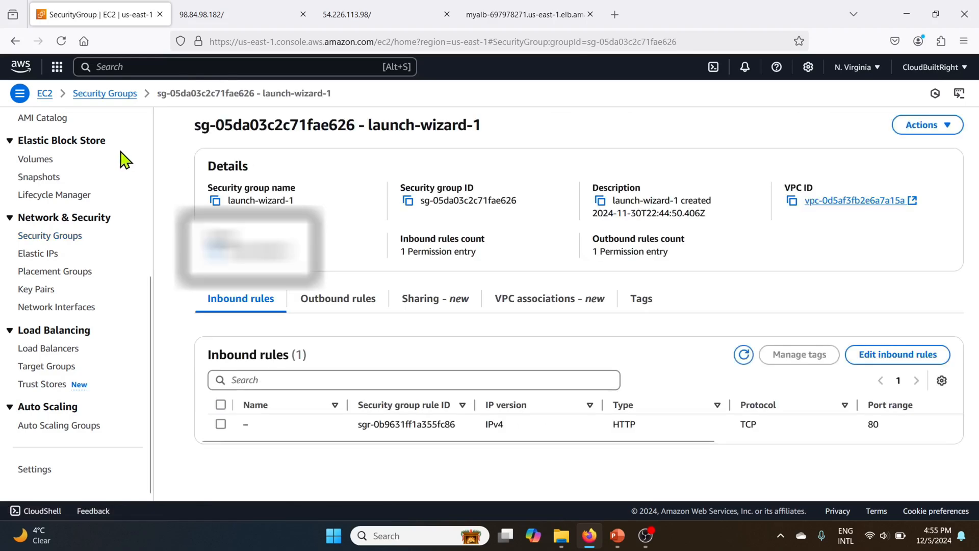
scroll(122, 161, up, 5)
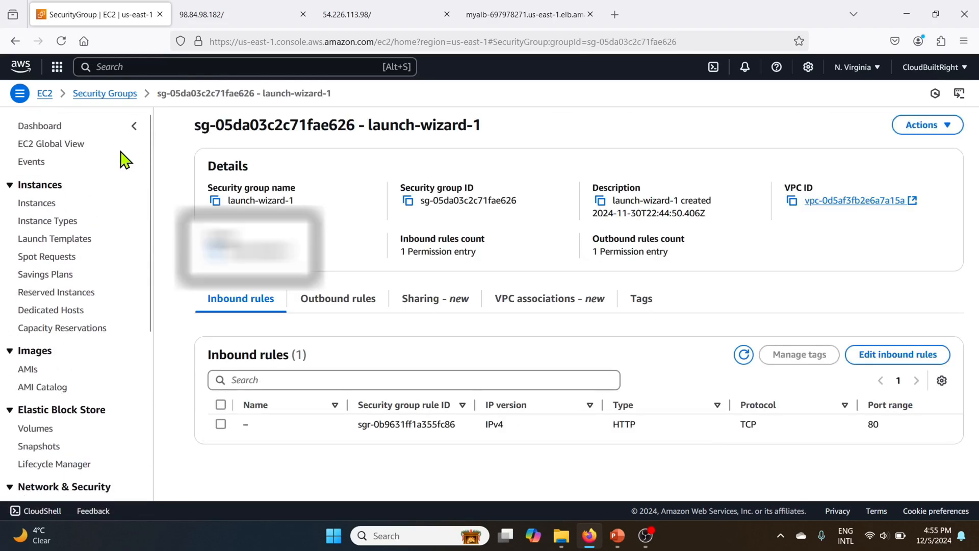
click(36, 205)
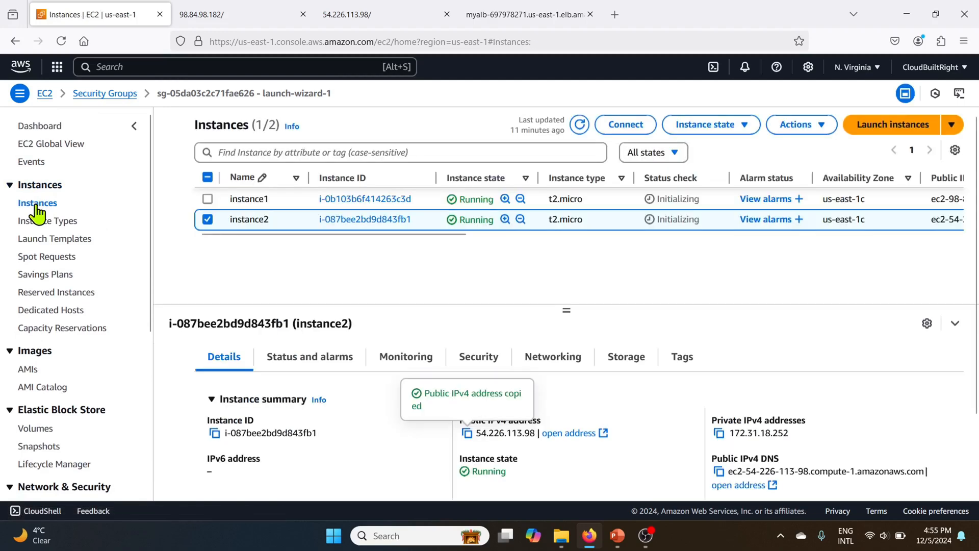
drag(351, 233, 670, 266)
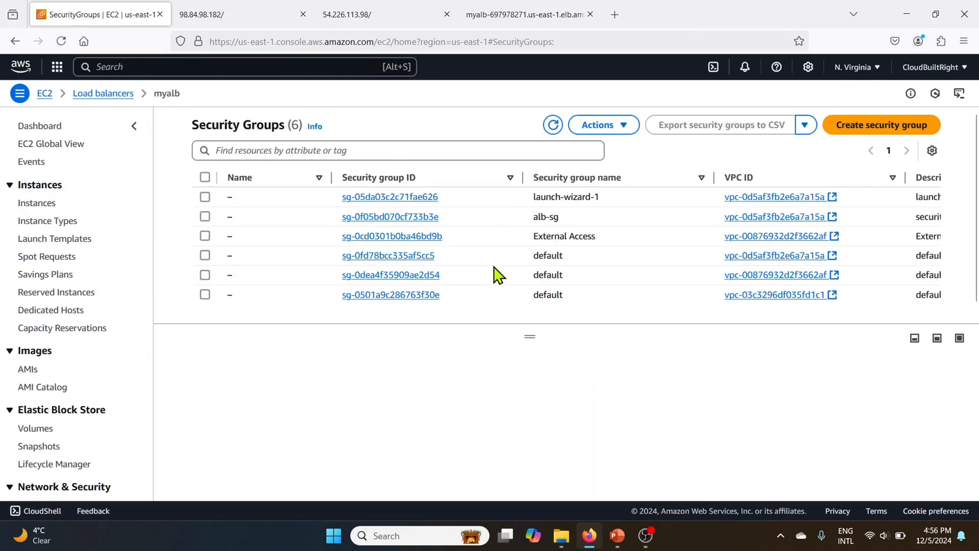
click(408, 197)
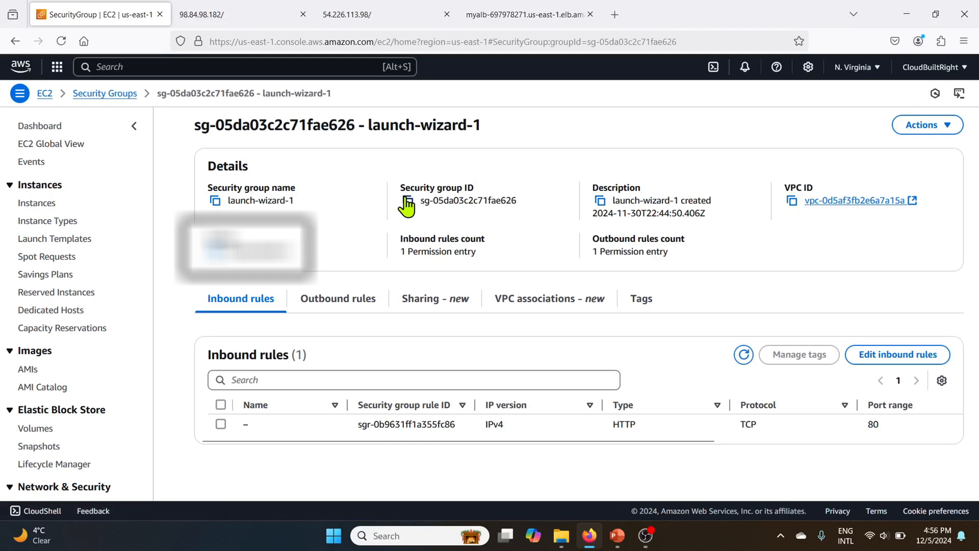
click(892, 360)
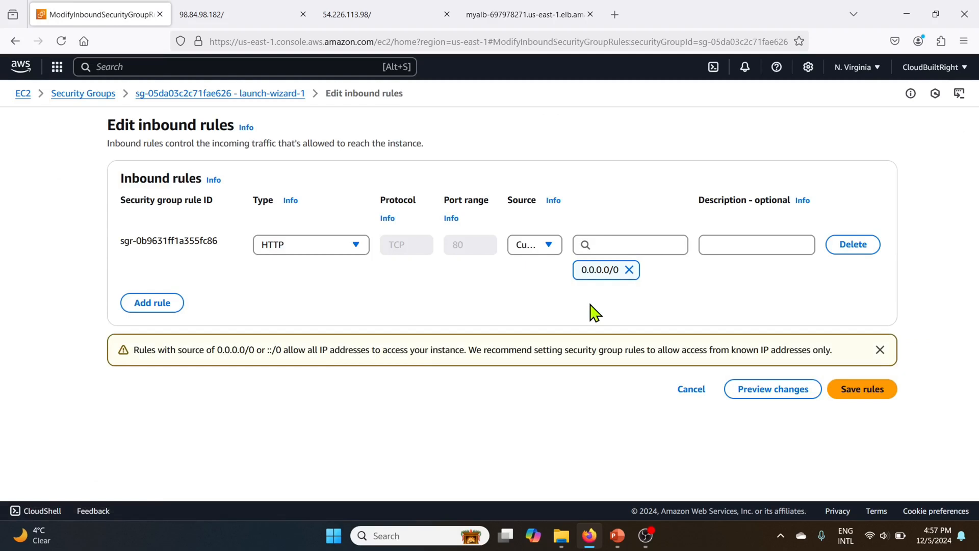
click(851, 248)
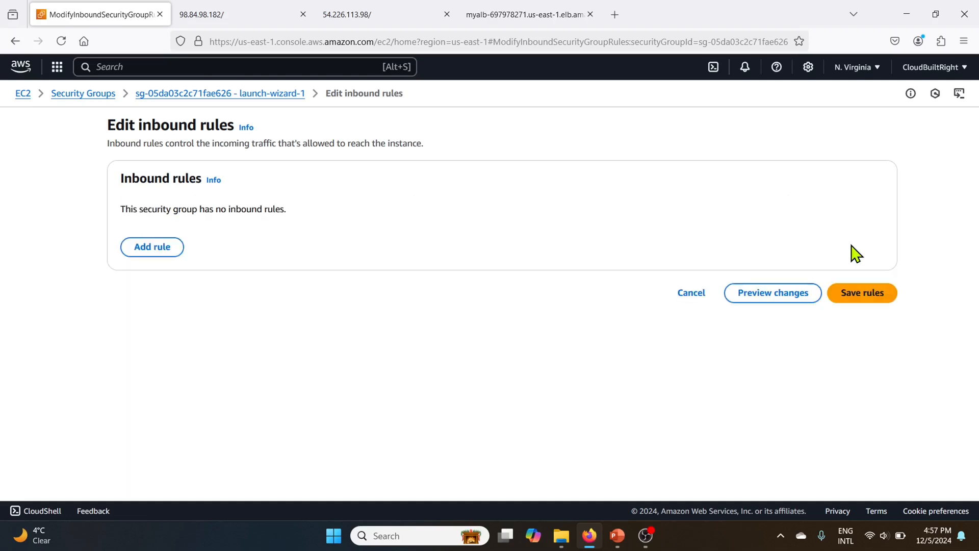
Step: Add an HTTP inbound rule with the alb-sg security group as custom source and save the rules
click(151, 247)
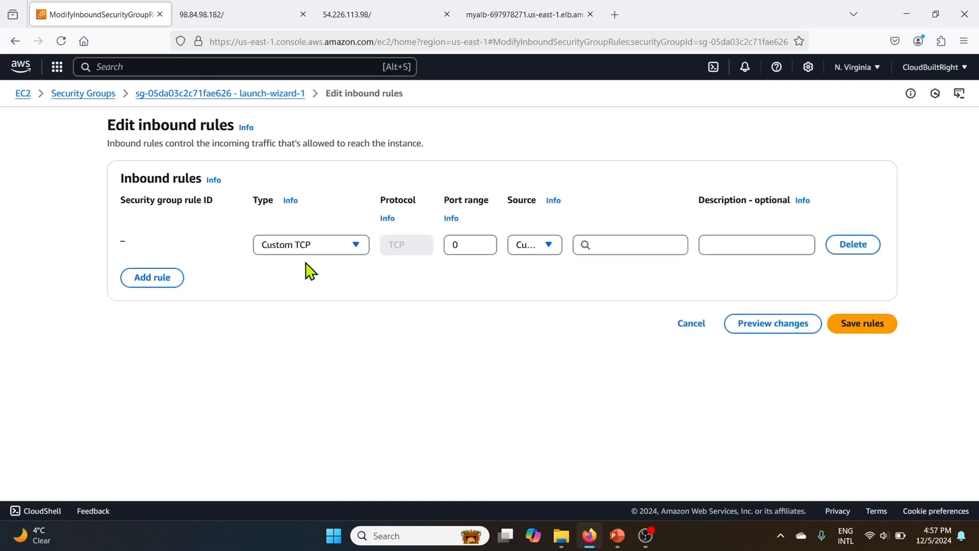
click(341, 249)
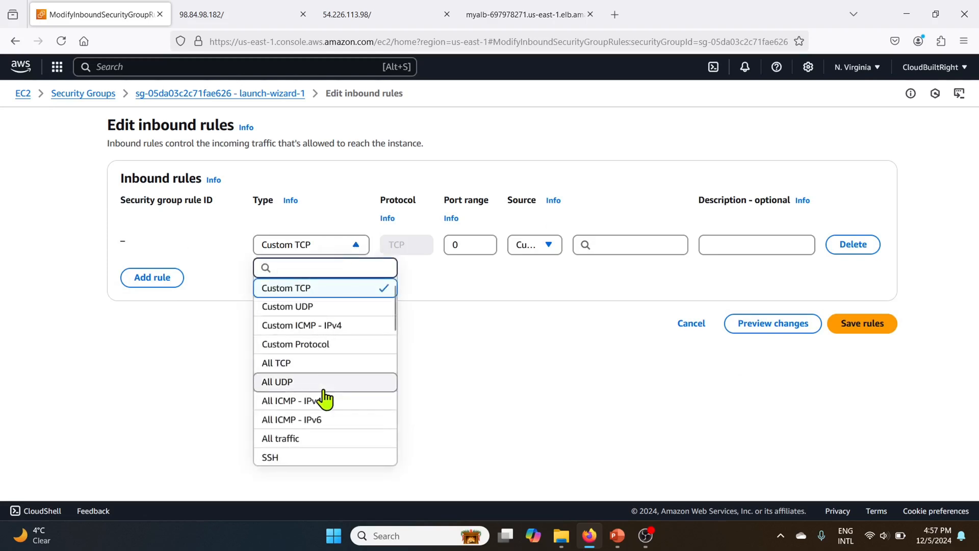
scroll(323, 398, down, 2)
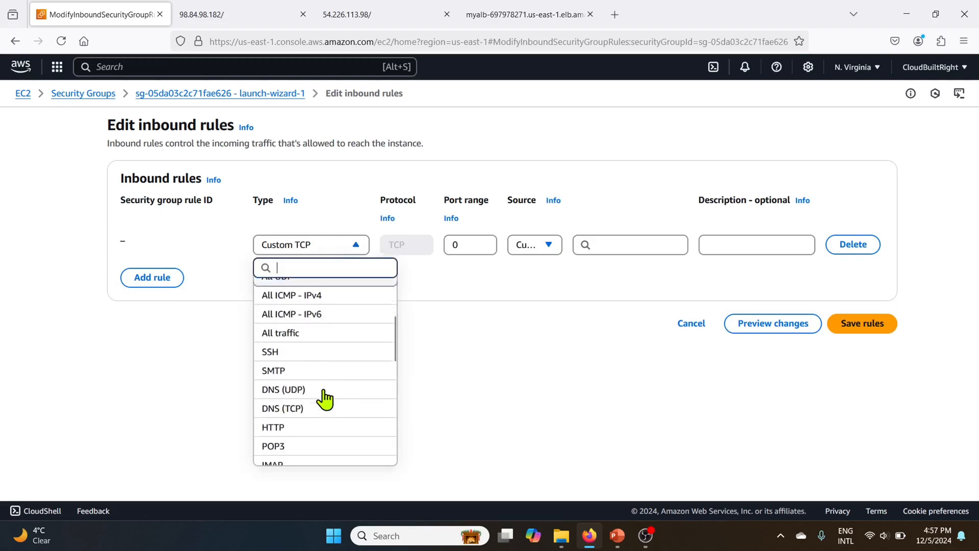
click(283, 417)
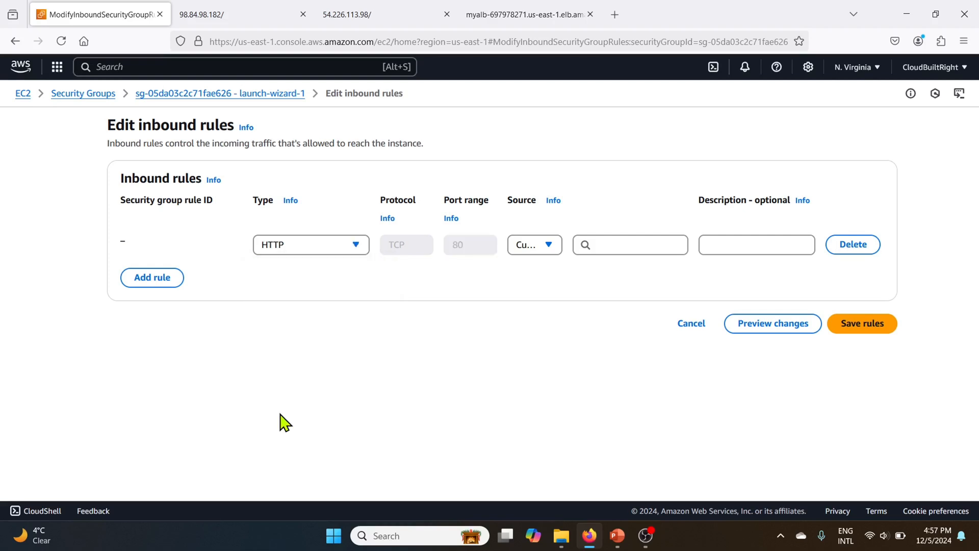
click(540, 246)
click(526, 276)
click(632, 244)
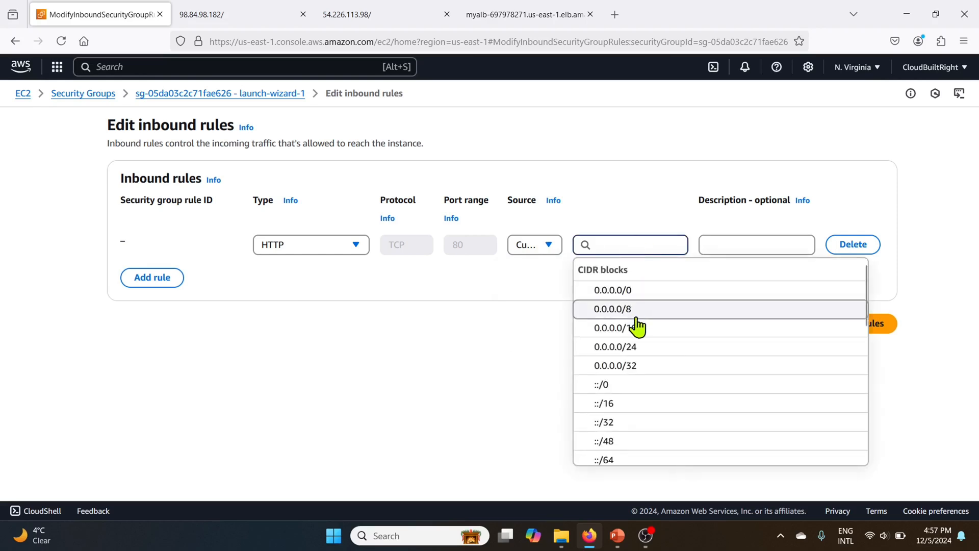
scroll(638, 327, down, 3)
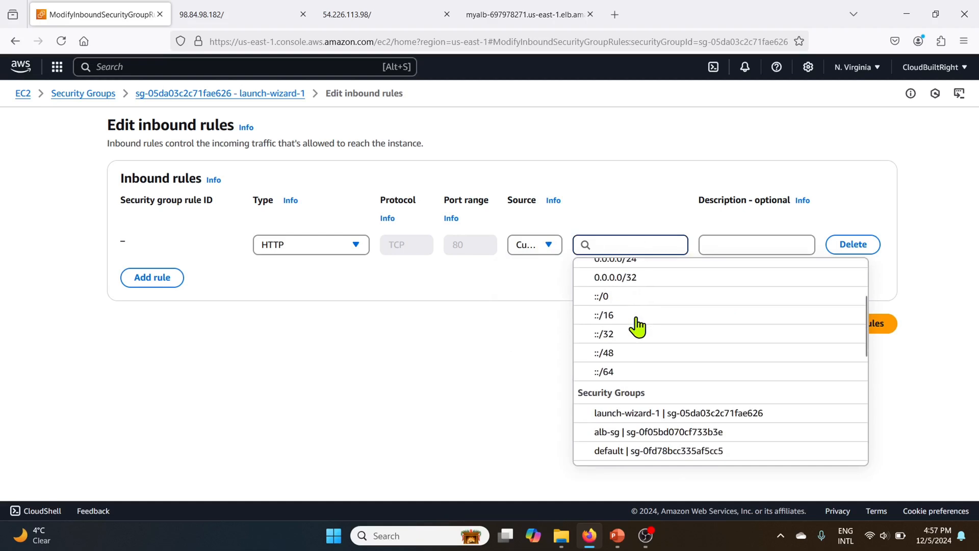
click(623, 432)
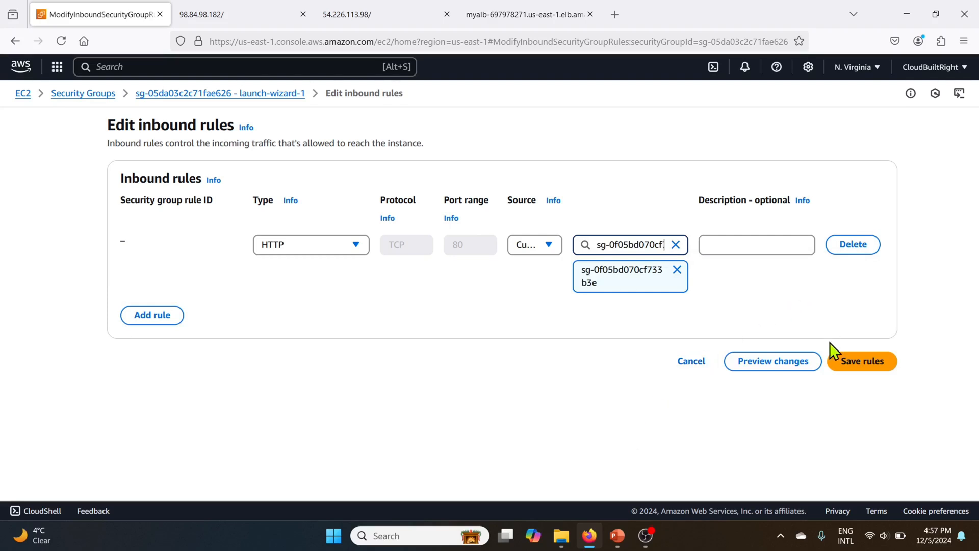
click(852, 363)
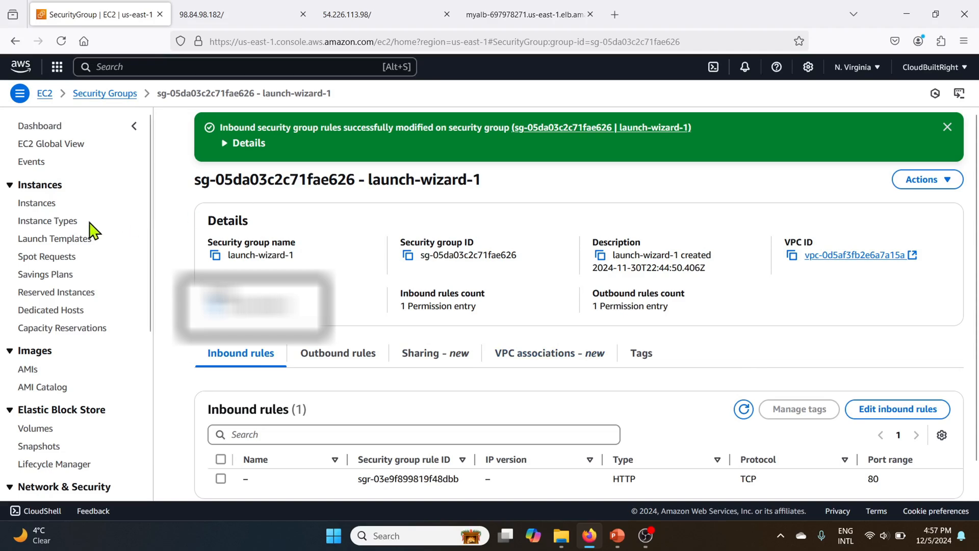
Step: Open the Instances list and select instance1 instead of instance2 to view its details
click(46, 207)
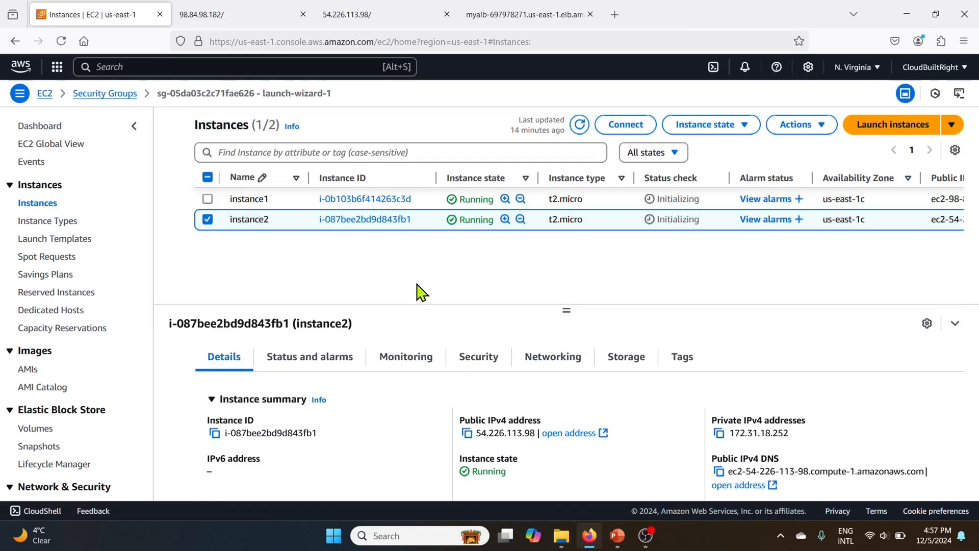
click(208, 220)
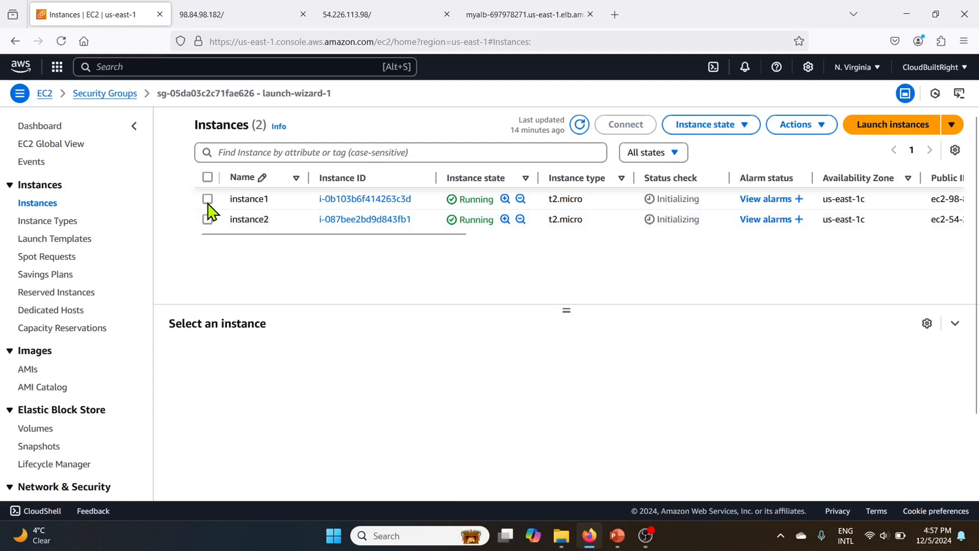
click(208, 199)
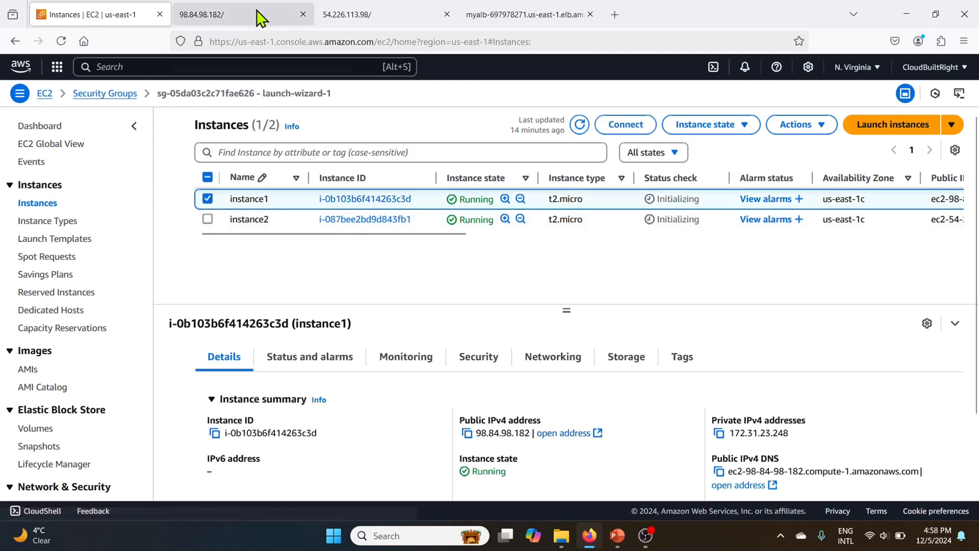
Step: Reload the tabs opened on each instance's public IP address to test direct HTTP access to both instances
mouse_move(259, 18)
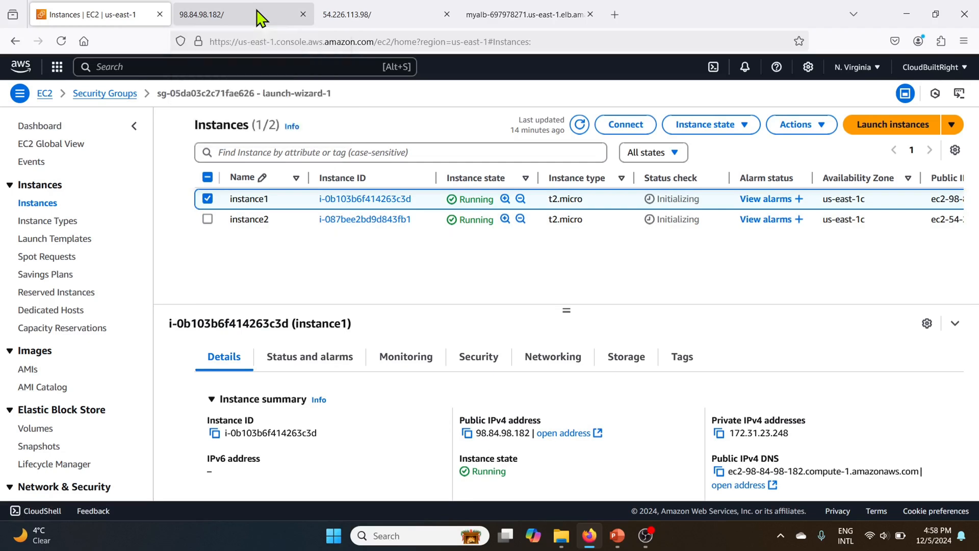
click(258, 15)
click(60, 42)
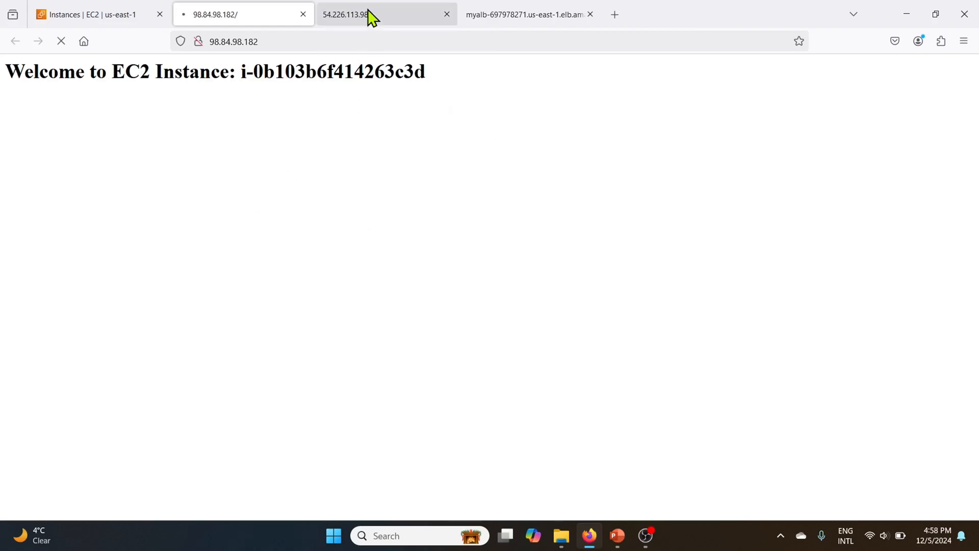
click(372, 17)
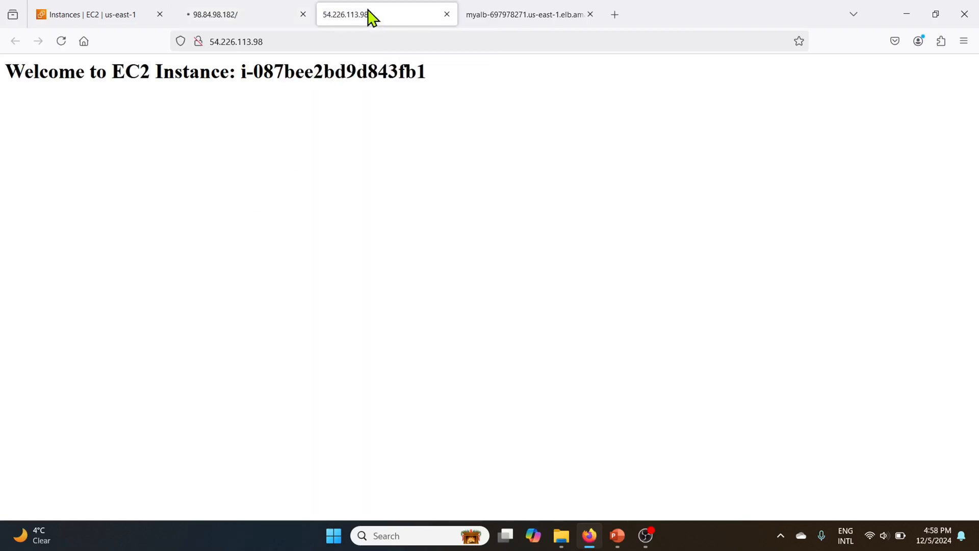
click(63, 44)
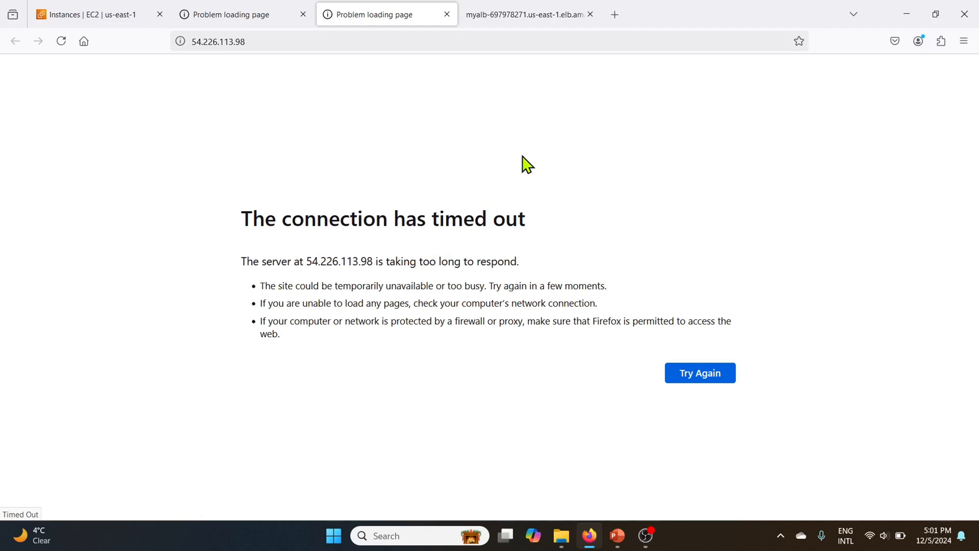
Step: Switch to the load balancer tab and reload it repeatedly to check which instances still answer through it
click(525, 16)
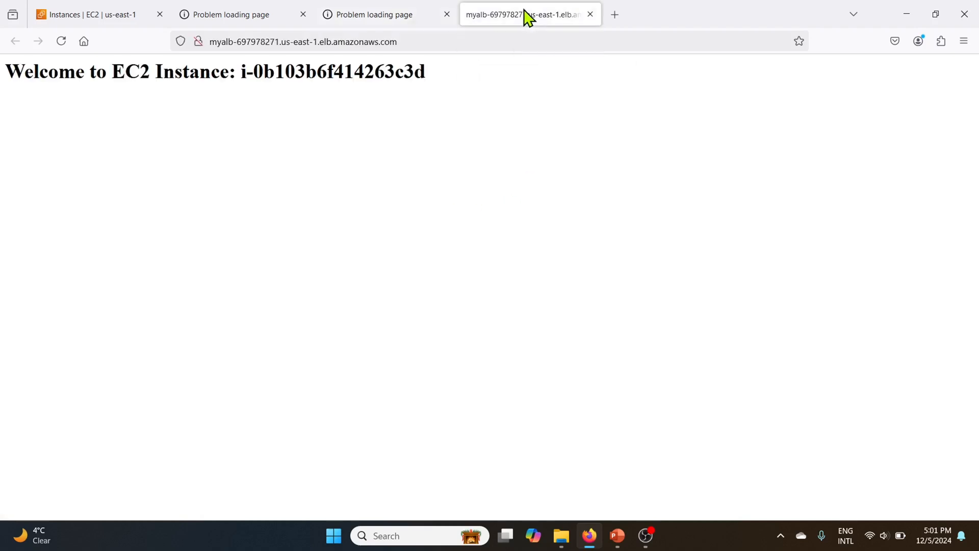
click(63, 44)
click(61, 41)
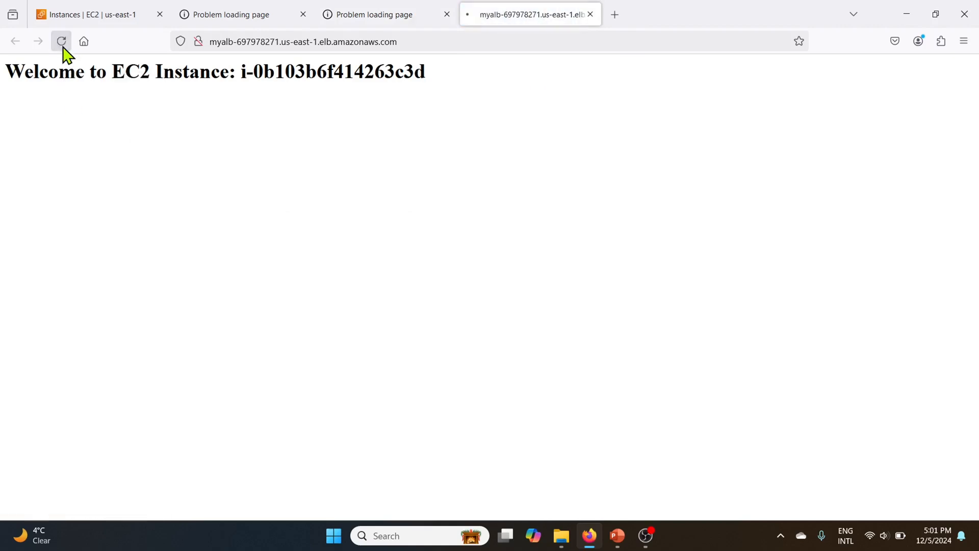
click(62, 43)
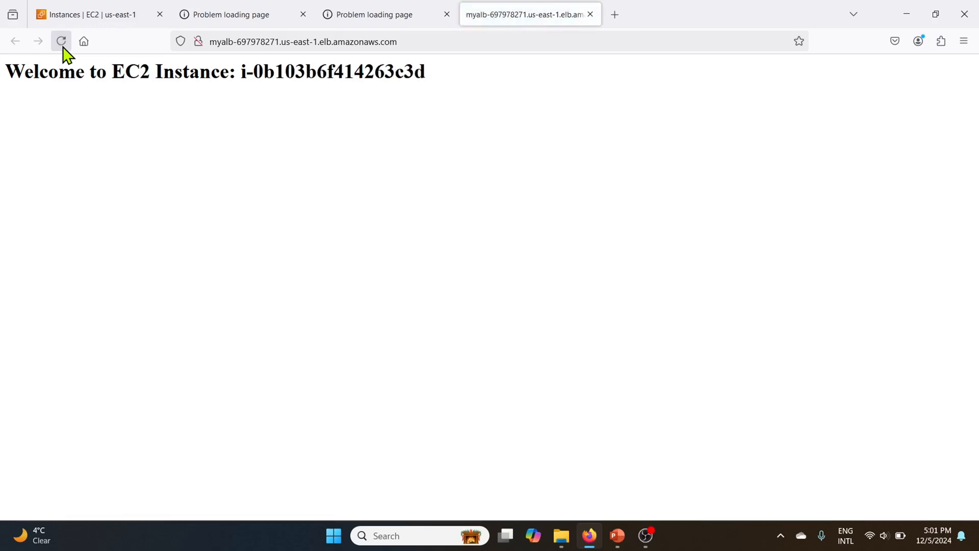
click(62, 43)
click(62, 43)
click(62, 43)
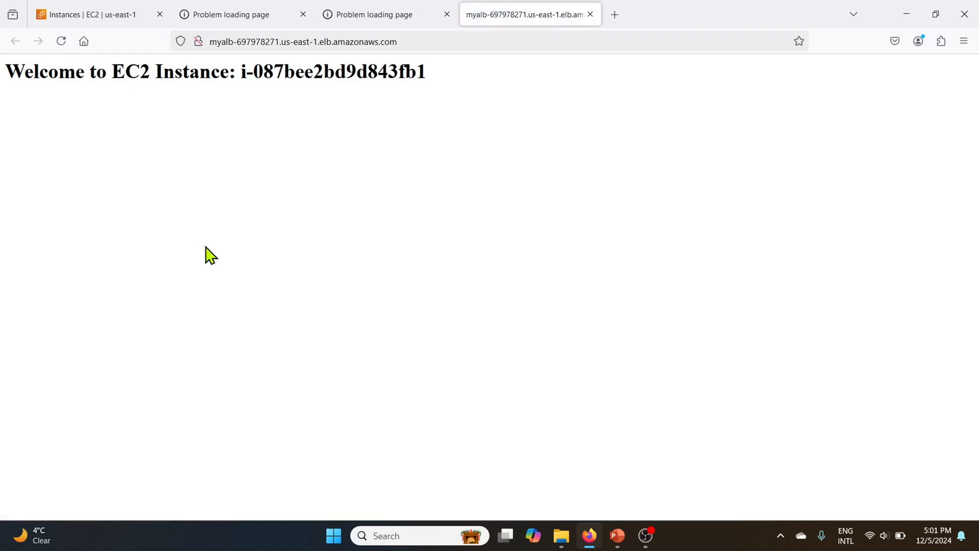
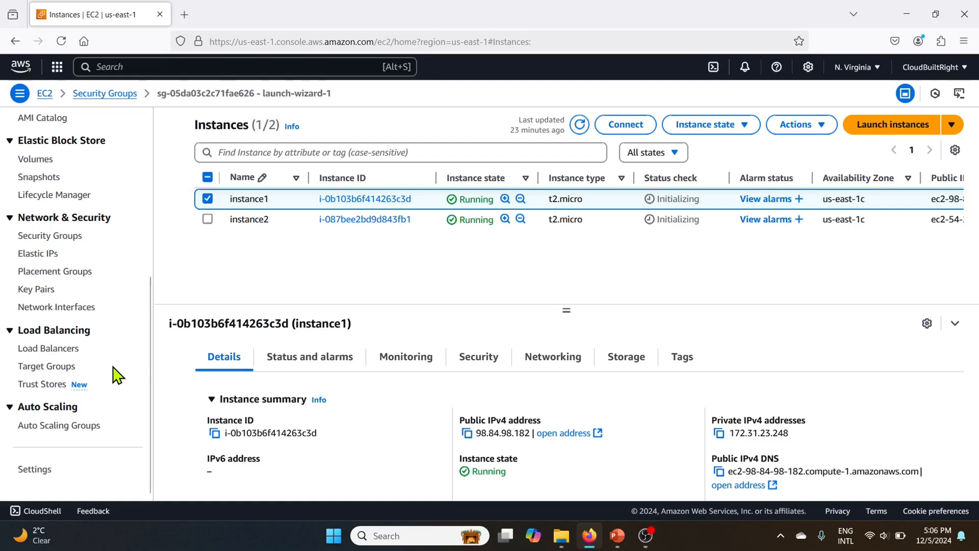
Step: Open the alb-tg target group and review its registered targets' health status and health check settings
click(34, 368)
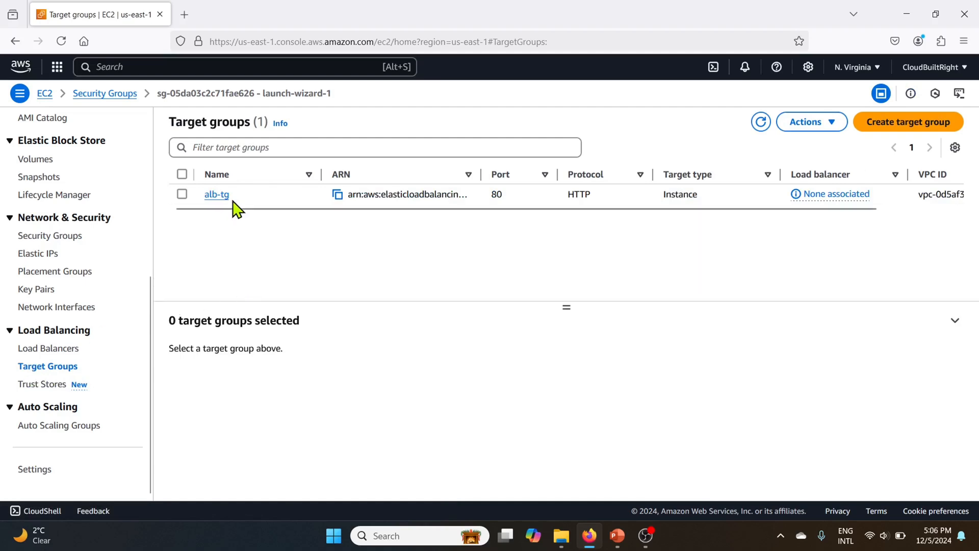
click(213, 200)
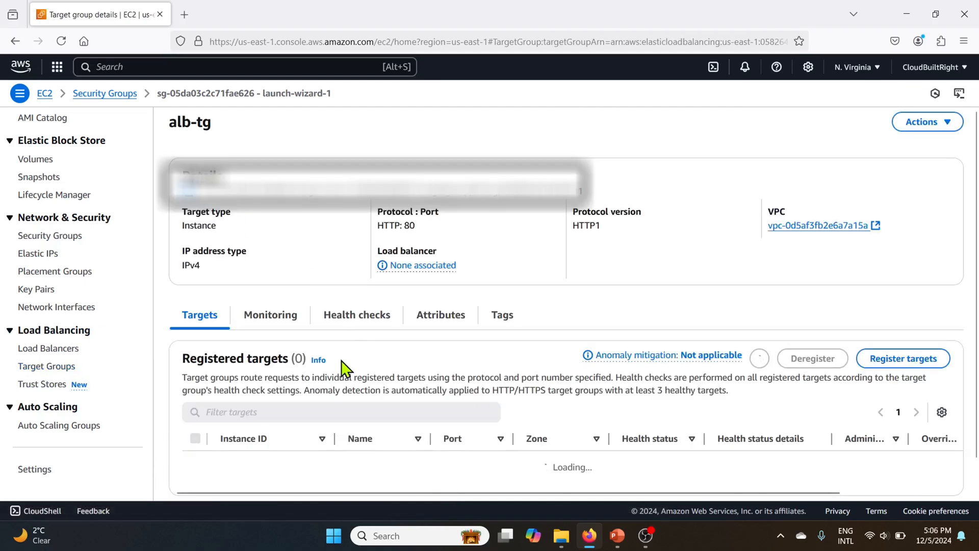
scroll(342, 367, down, 3)
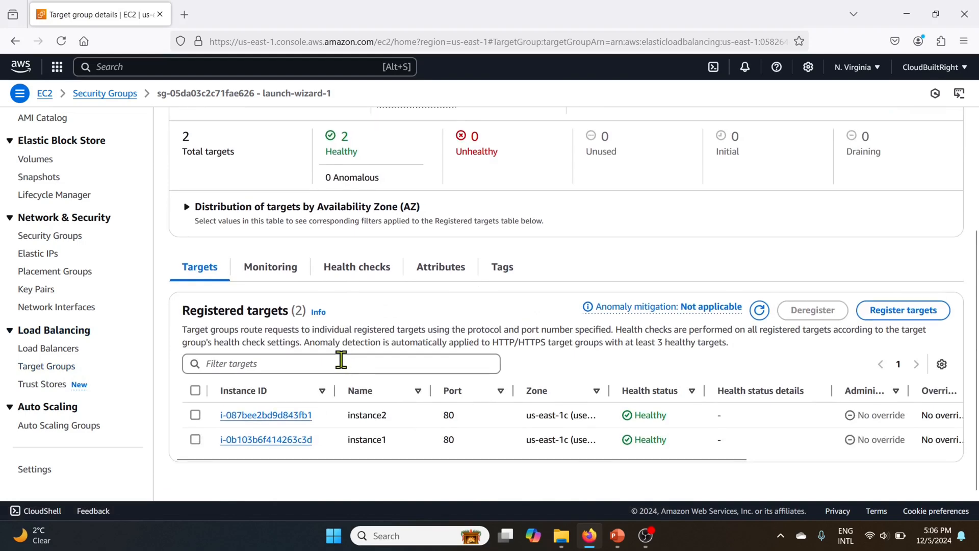
click(357, 266)
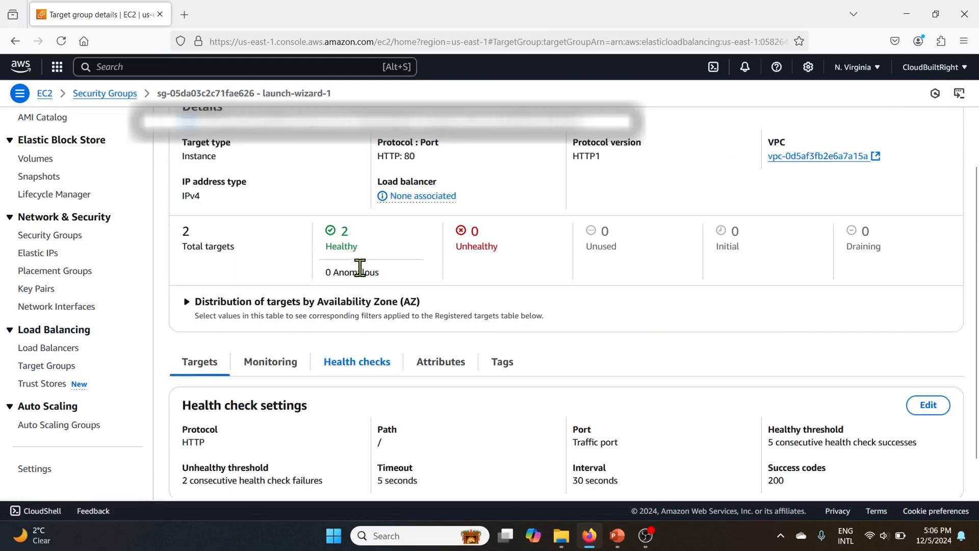
scroll(529, 457, down, 1)
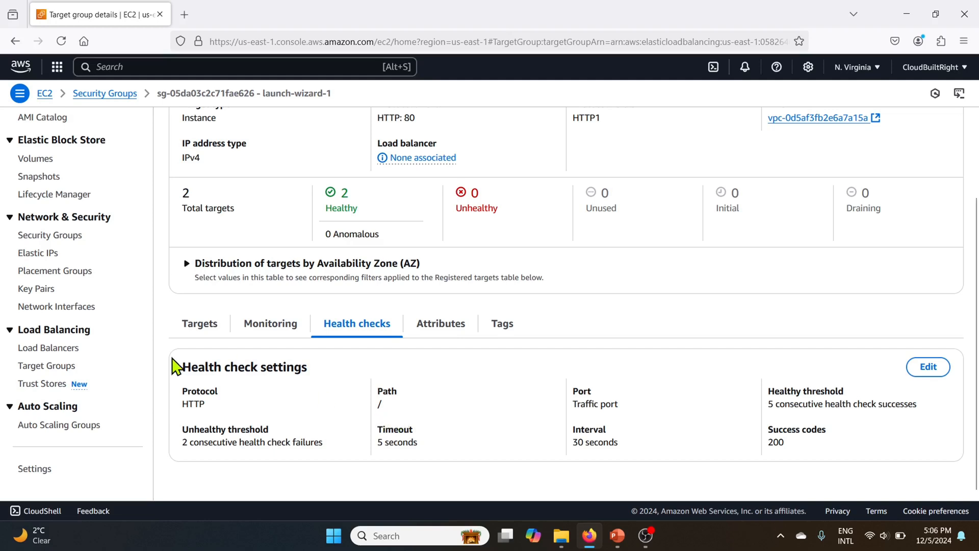
click(202, 332)
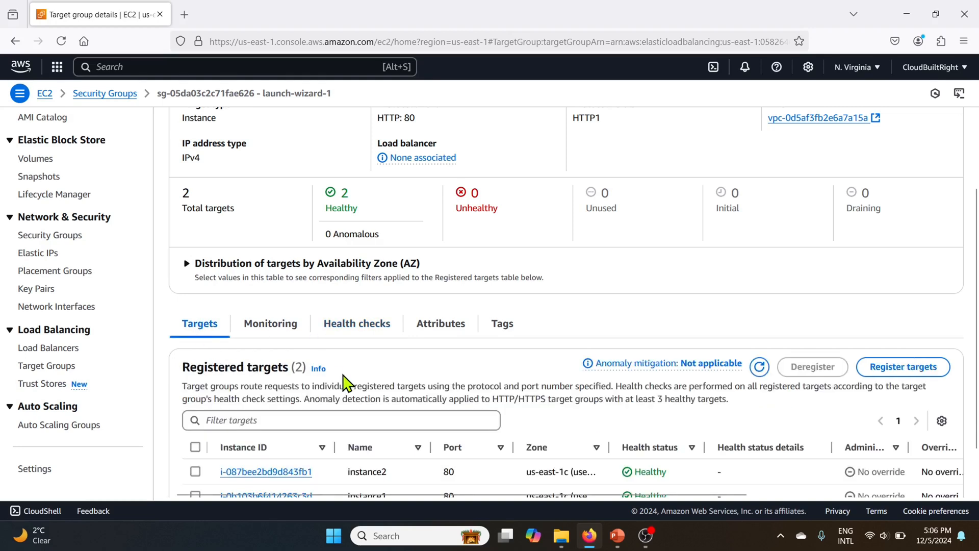
scroll(342, 380, down, 1)
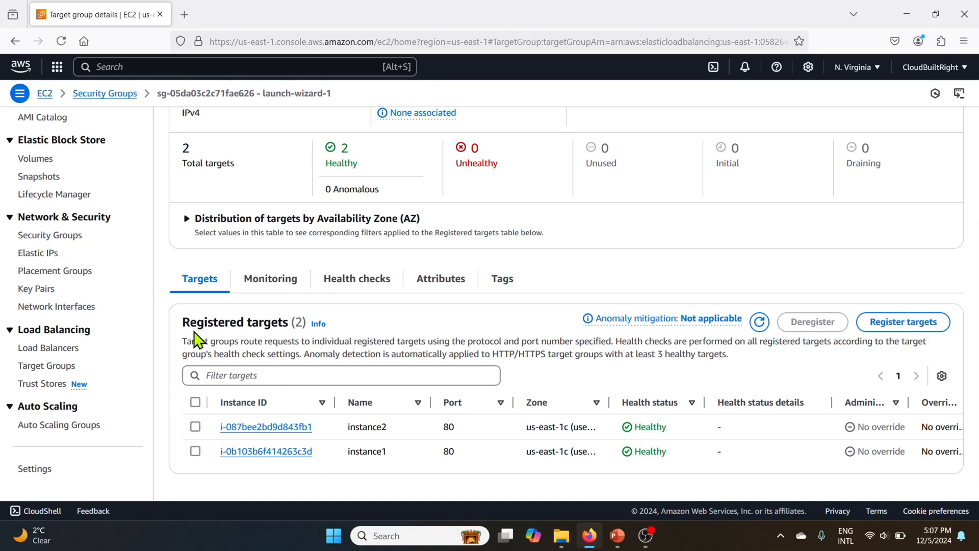
Step: Add an SSH inbound rule with source Anywhere 0.0.0.0/0 to the launch-wizard-1 security group and save the rules
click(51, 235)
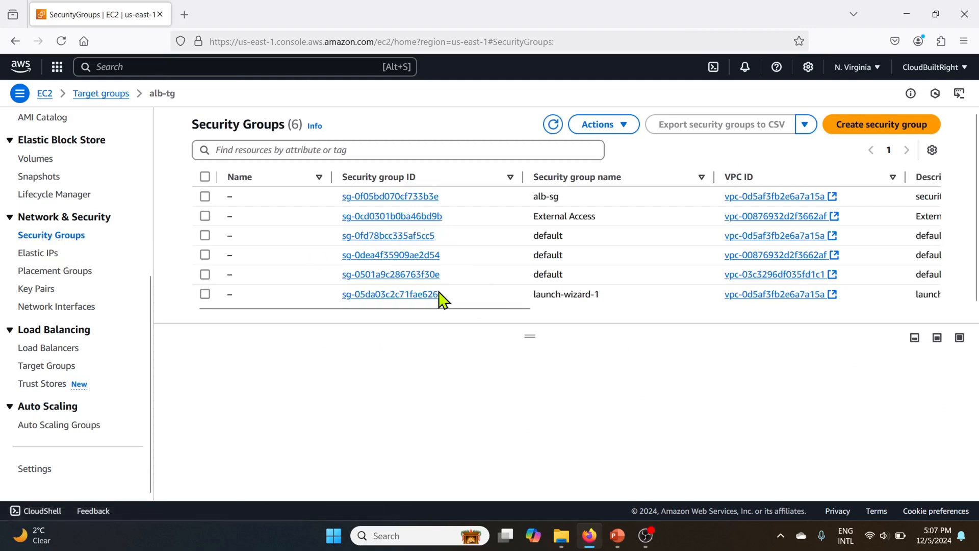
click(405, 296)
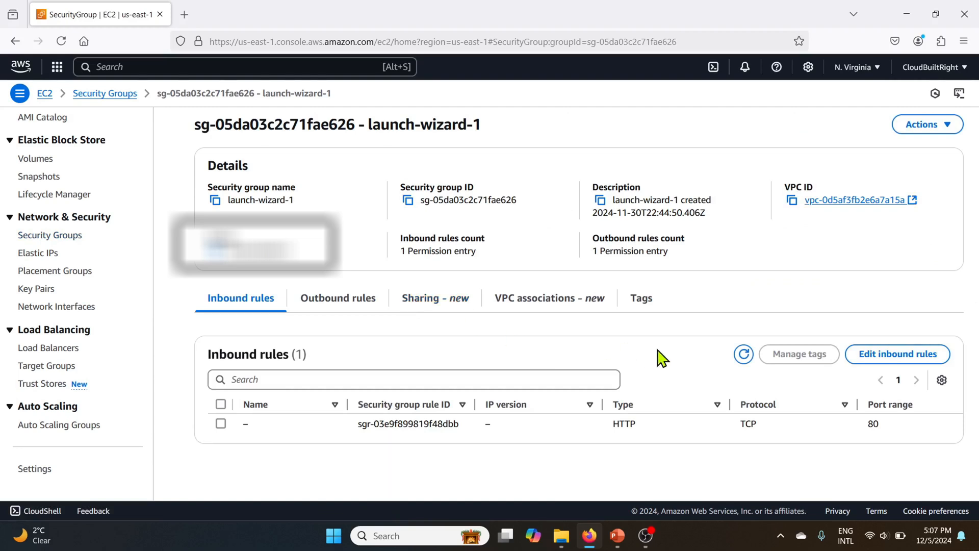
click(883, 358)
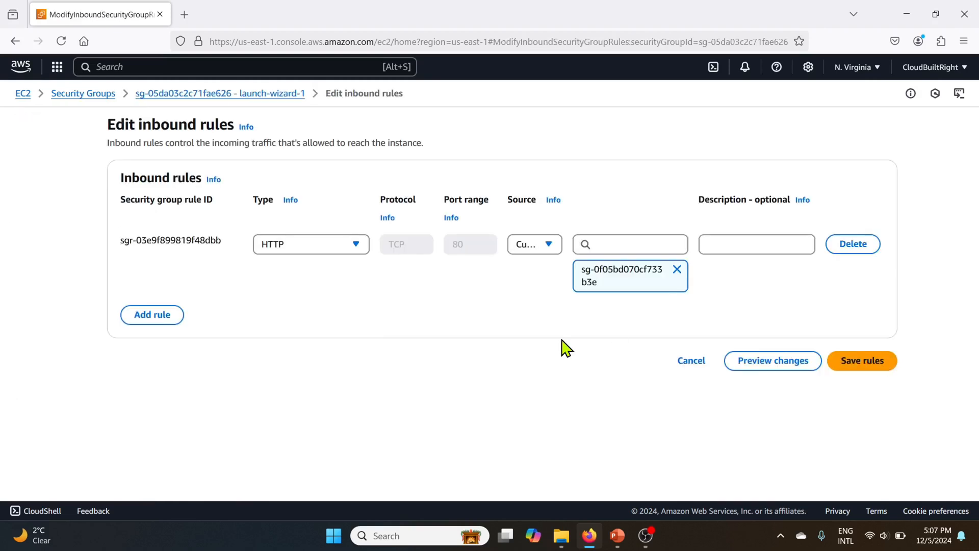
click(153, 313)
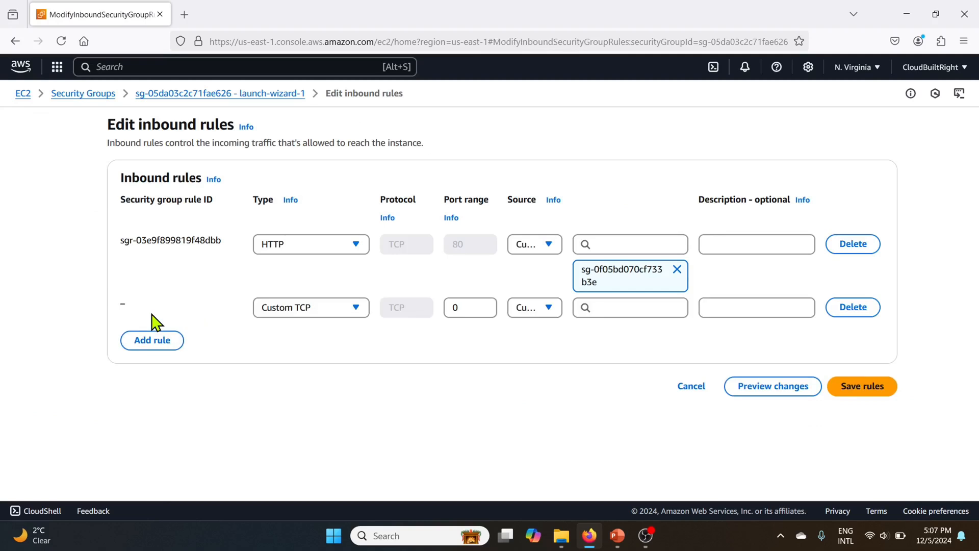
click(351, 308)
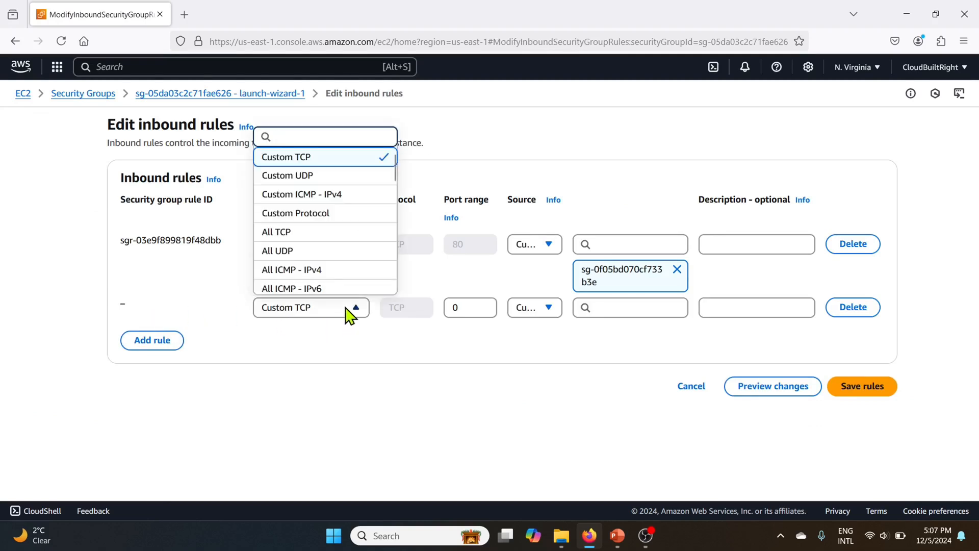
scroll(313, 237, down, 3)
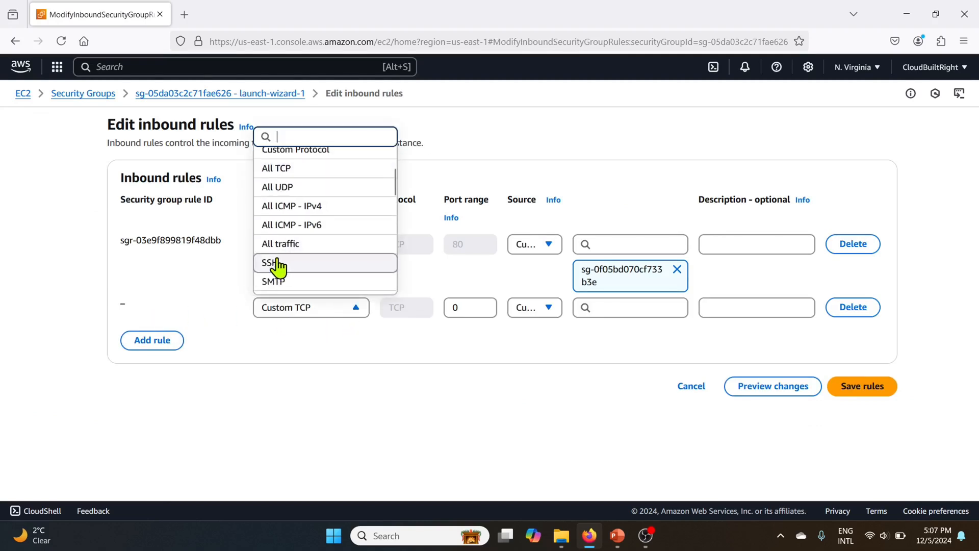
click(274, 263)
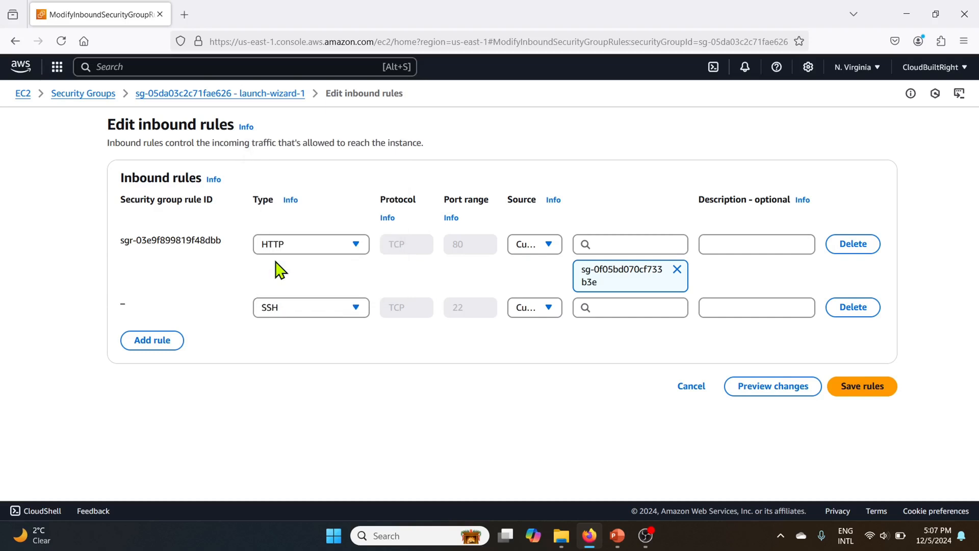
click(614, 305)
click(609, 357)
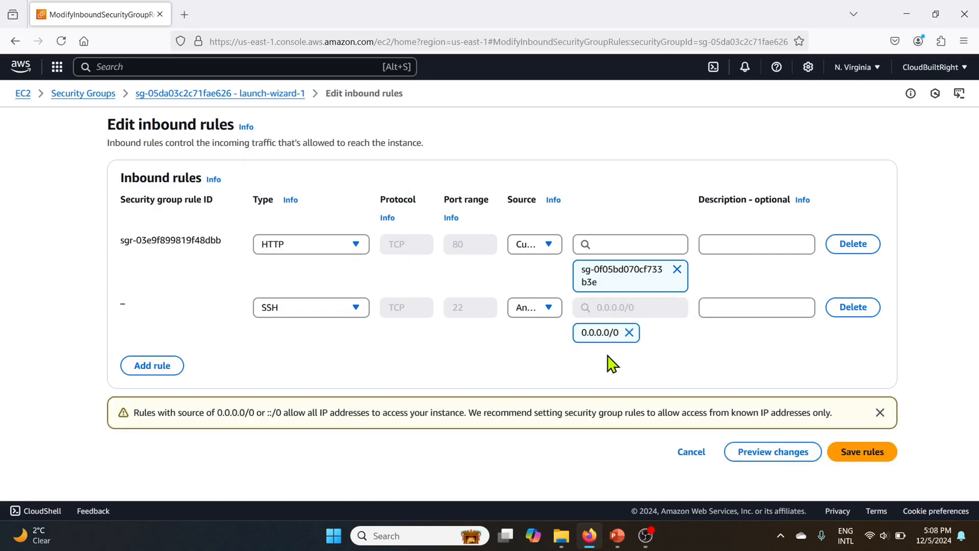
click(855, 455)
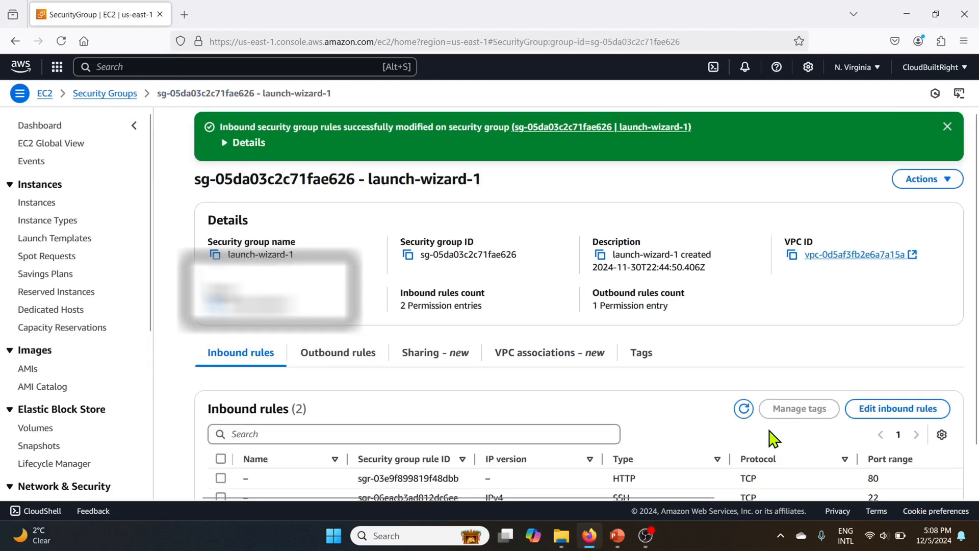
Step: Connect to instance1 through EC2 Instance Connect with the ec2-user username
scroll(774, 437, down, 2)
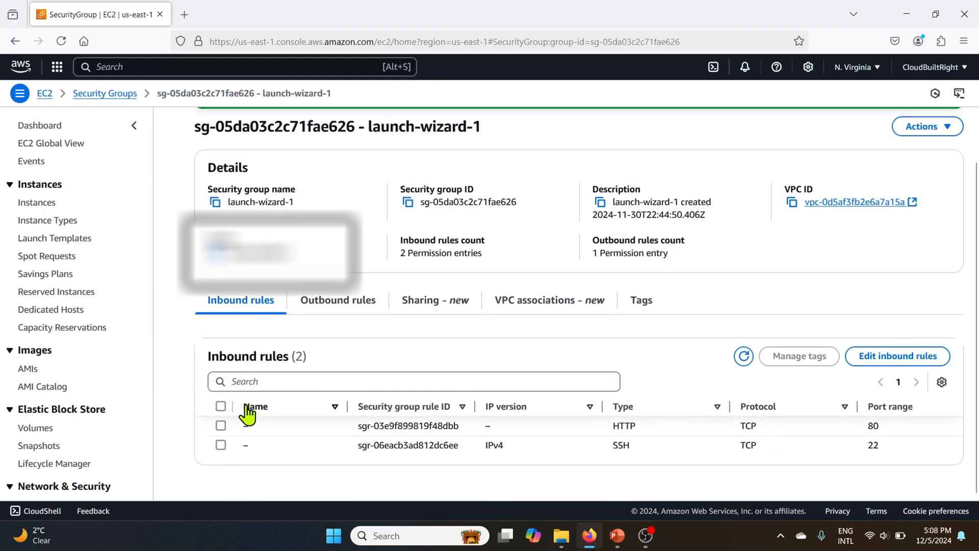
click(40, 203)
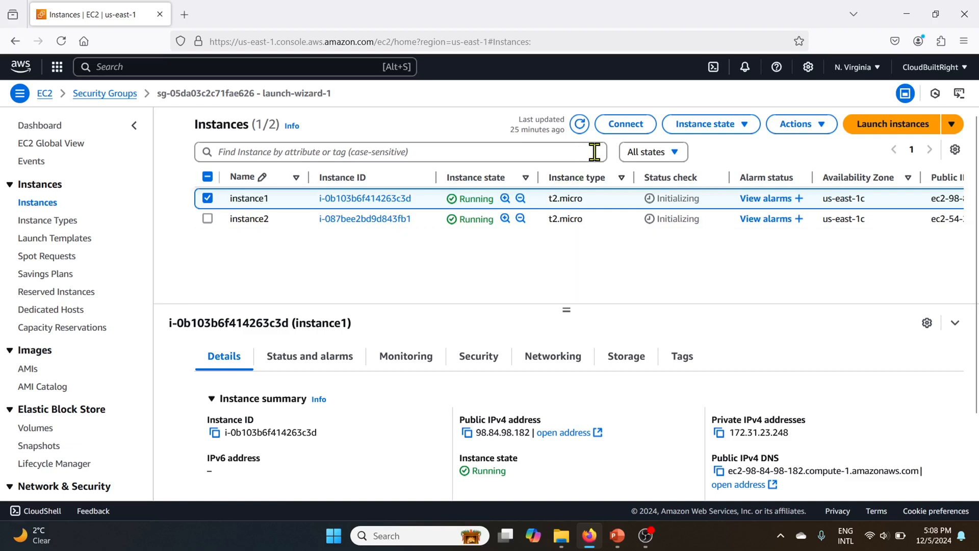
click(623, 124)
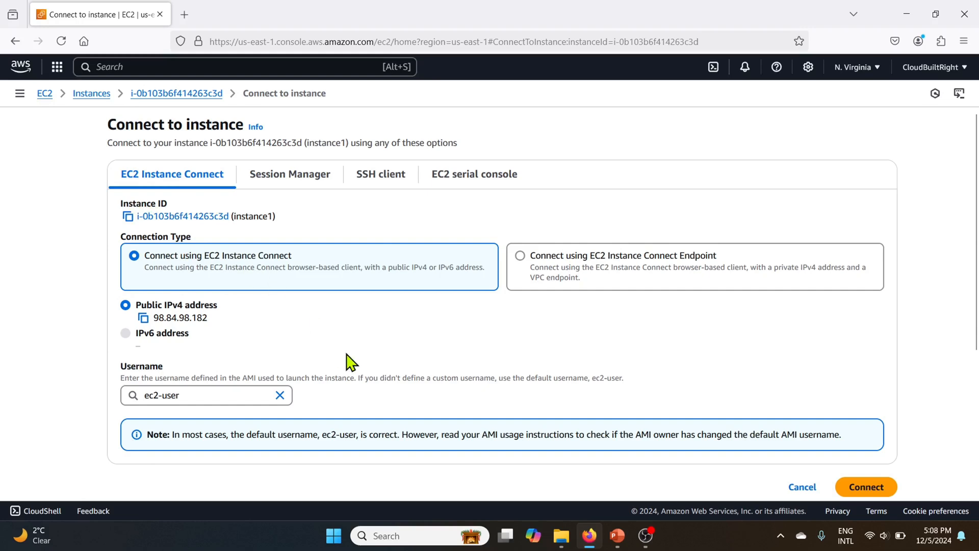
scroll(351, 362, down, 1)
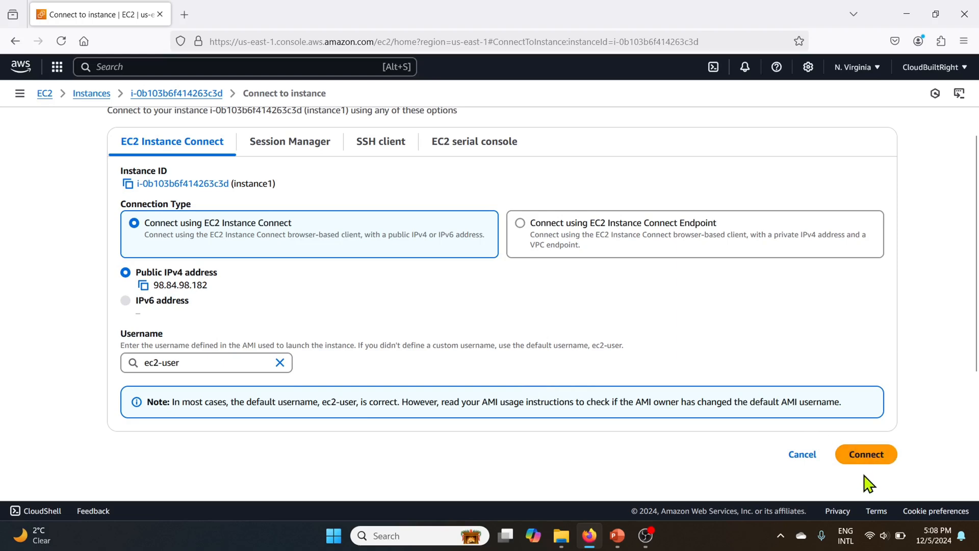
click(859, 455)
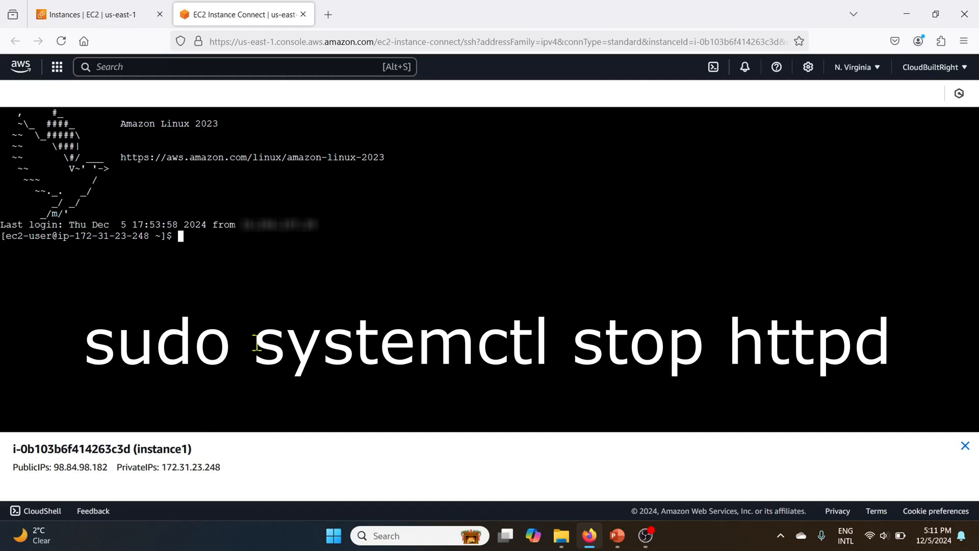
Step: Stop the web server on instance1 by running sudo systemctl stop httpd
text(sudo syste)
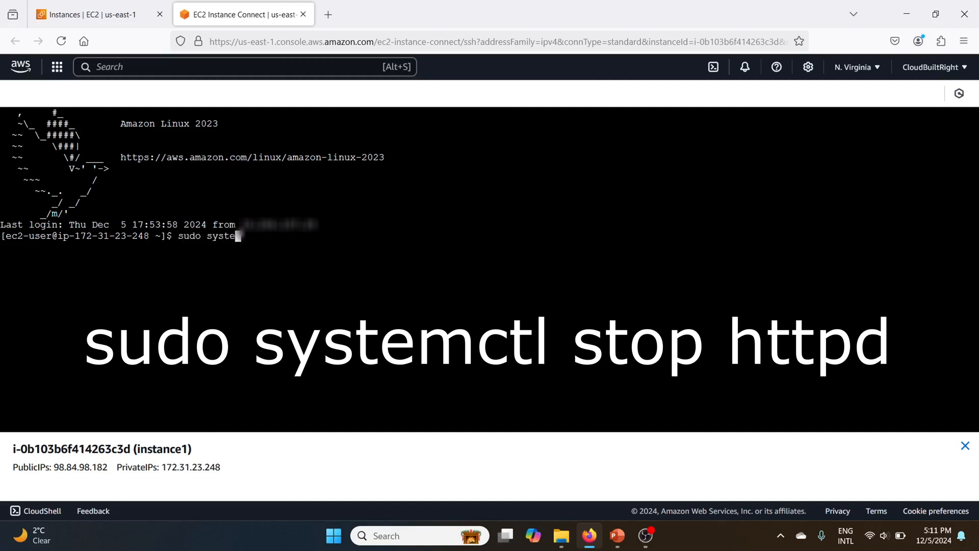
text(mctl stop httpd)
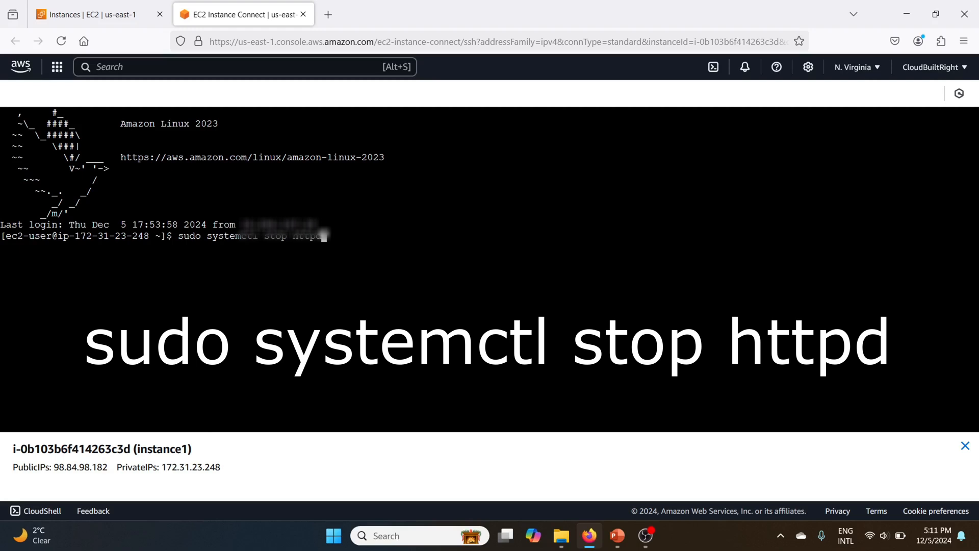
key(Return)
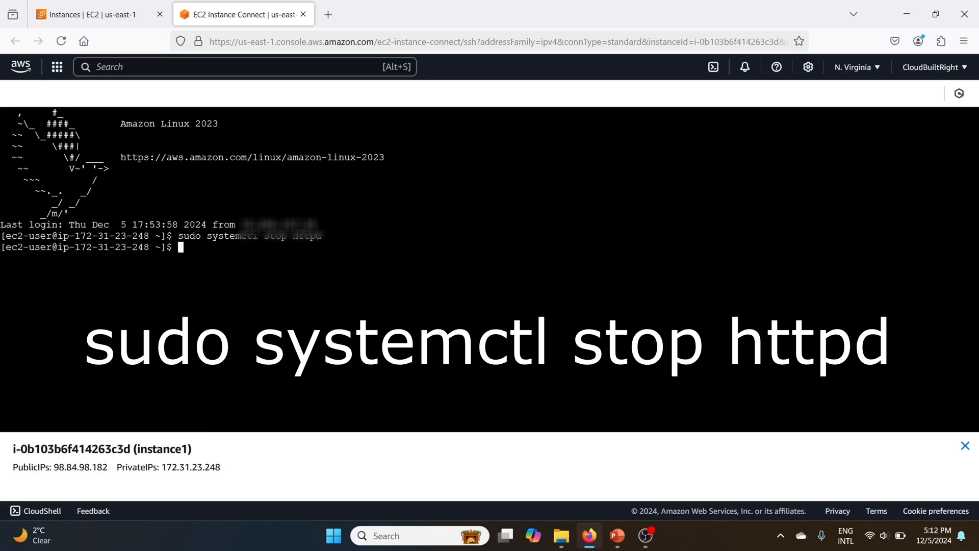
Step: Open the alb-tg target group and refresh its registered targets to check their health status
click(91, 19)
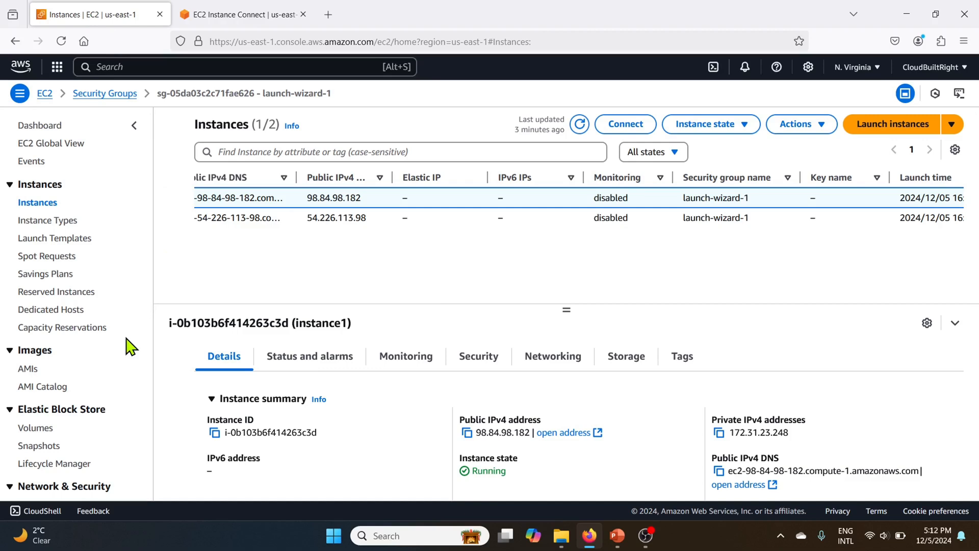
scroll(130, 346, down, 5)
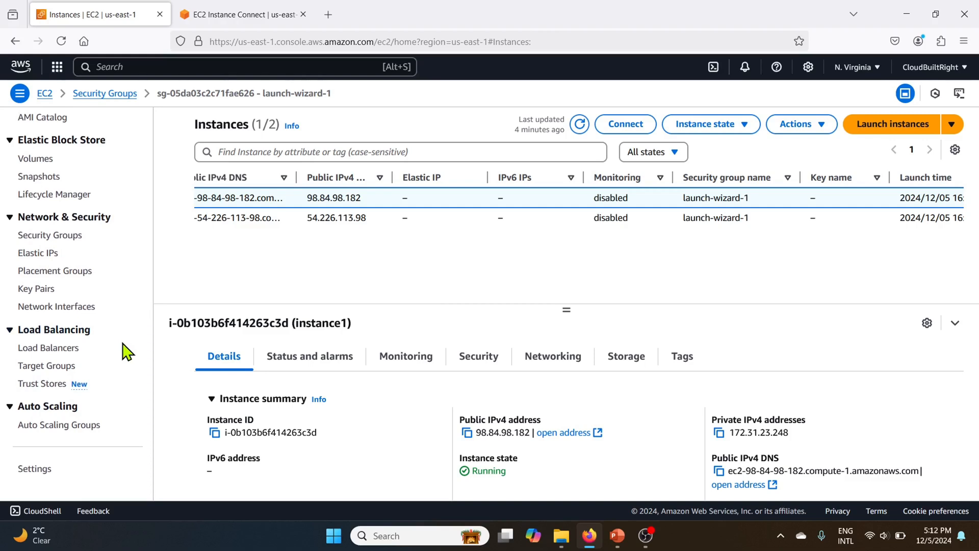
click(39, 367)
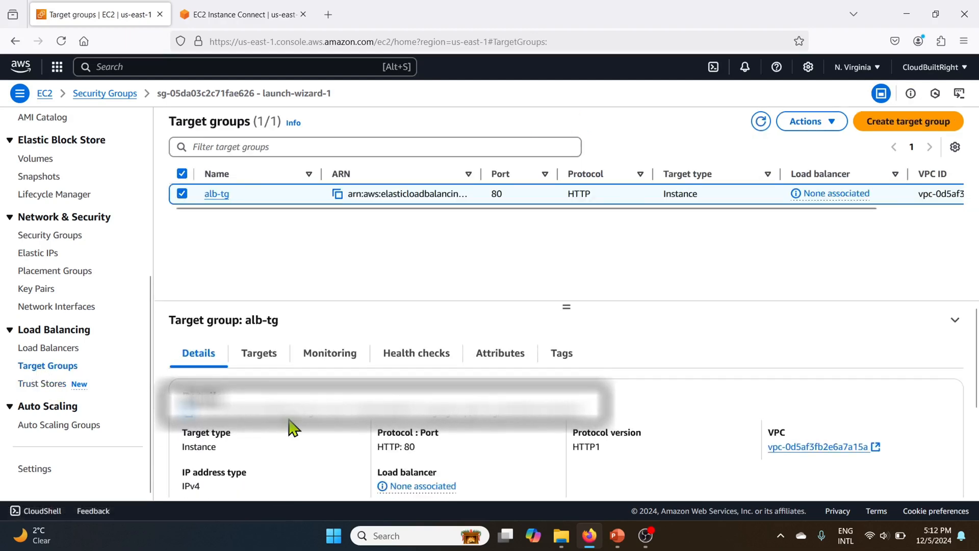
click(216, 195)
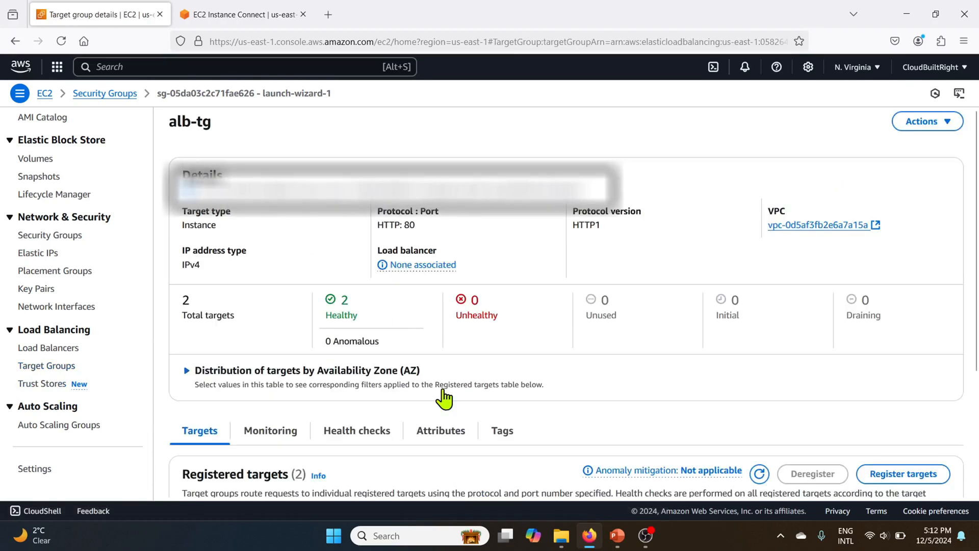
scroll(443, 398, down, 3)
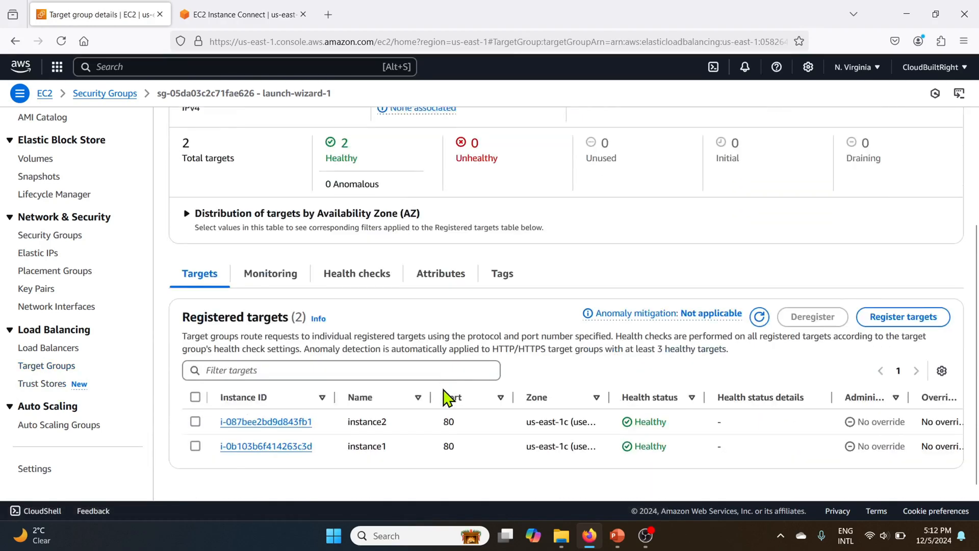
click(760, 309)
scroll(767, 317, down, 3)
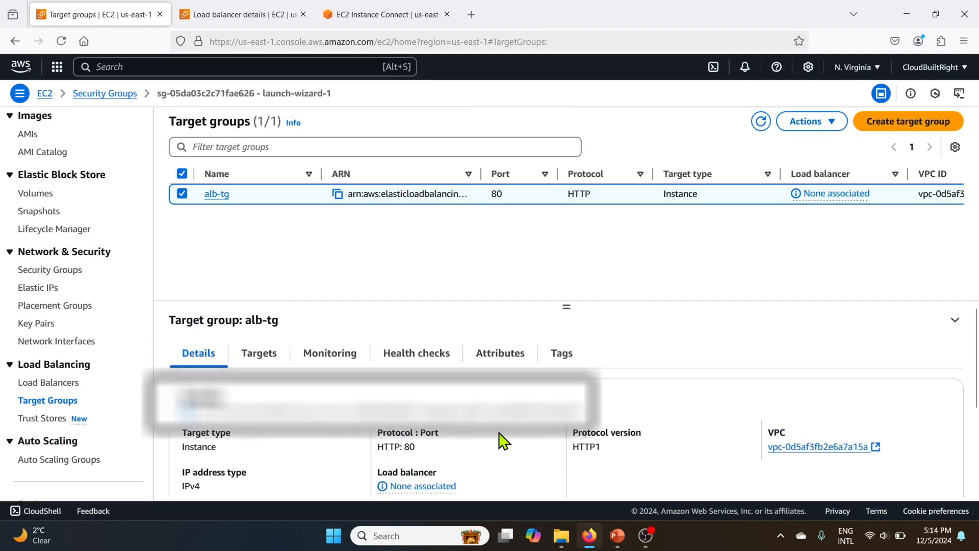
Step: Copy the myalb load balancer's DNS name and open it in a new browser tab
click(232, 19)
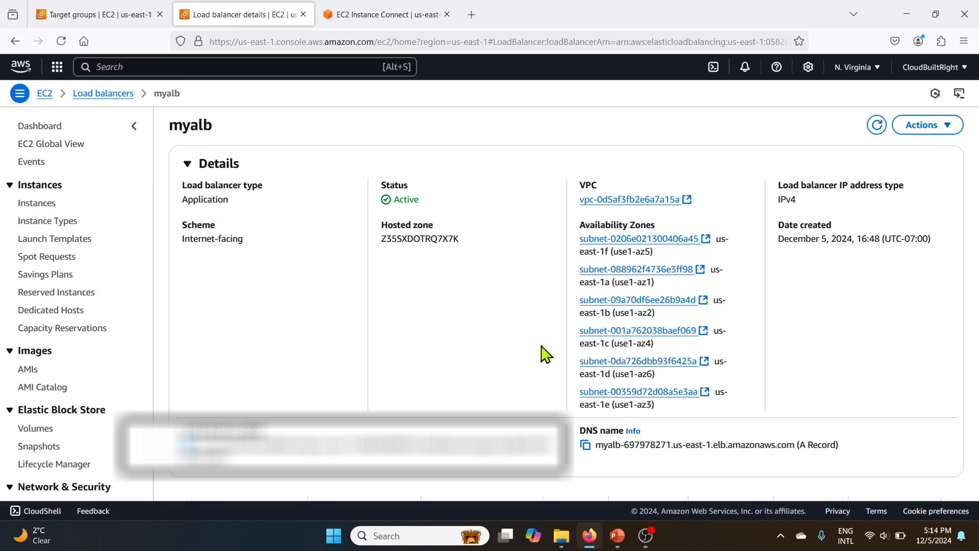
click(584, 446)
click(471, 14)
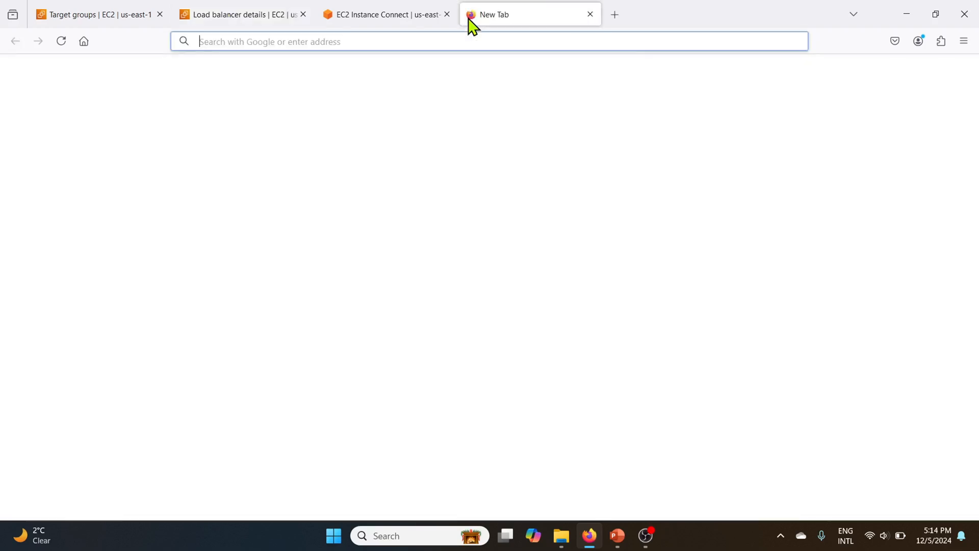
key(ctrl+v)
key(Return)
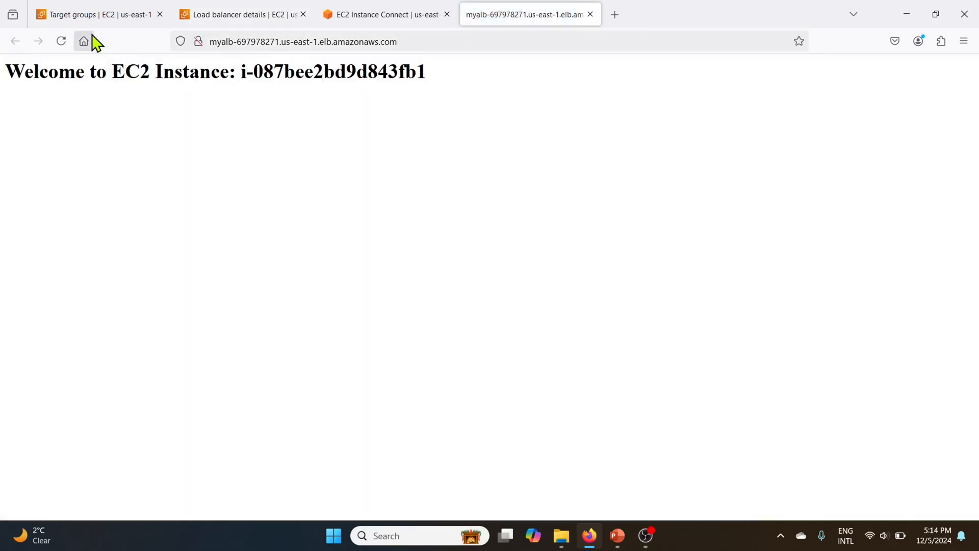
Step: Reload the load balancer page repeatedly to check which instance answers
click(61, 41)
click(61, 41)
click(62, 41)
click(62, 42)
click(62, 41)
click(61, 41)
click(61, 42)
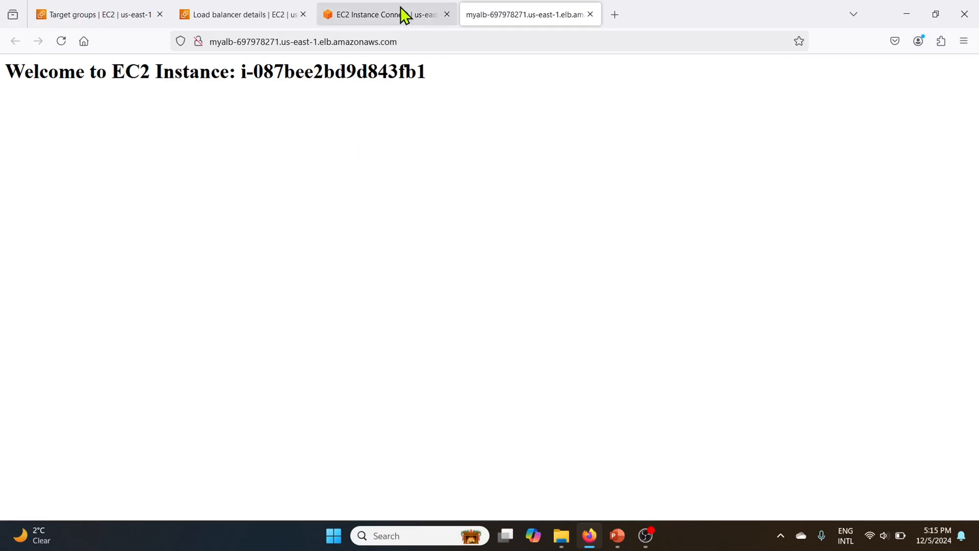
Step: Restart the web server on instance1 by running sudo systemctl start httpd in its terminal
click(382, 18)
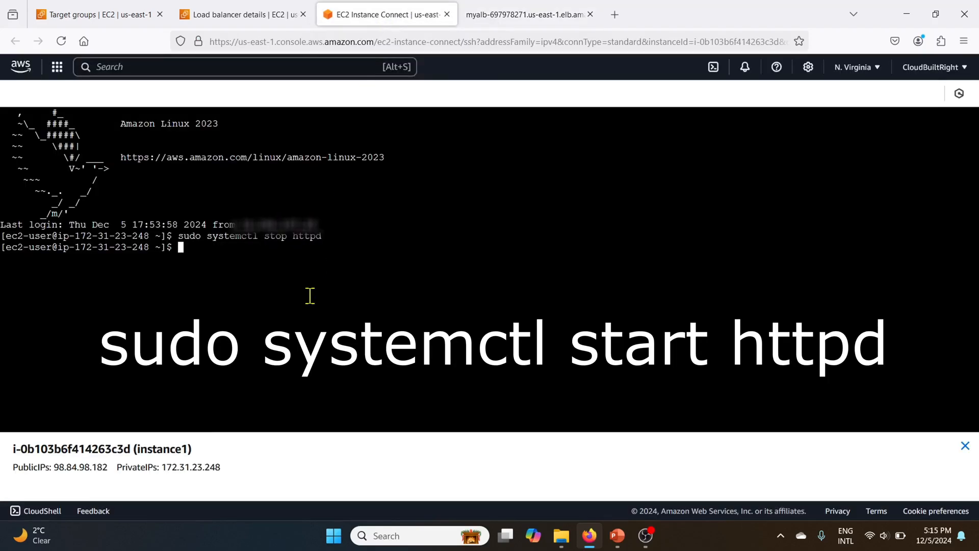
text(sudo systemctl start)
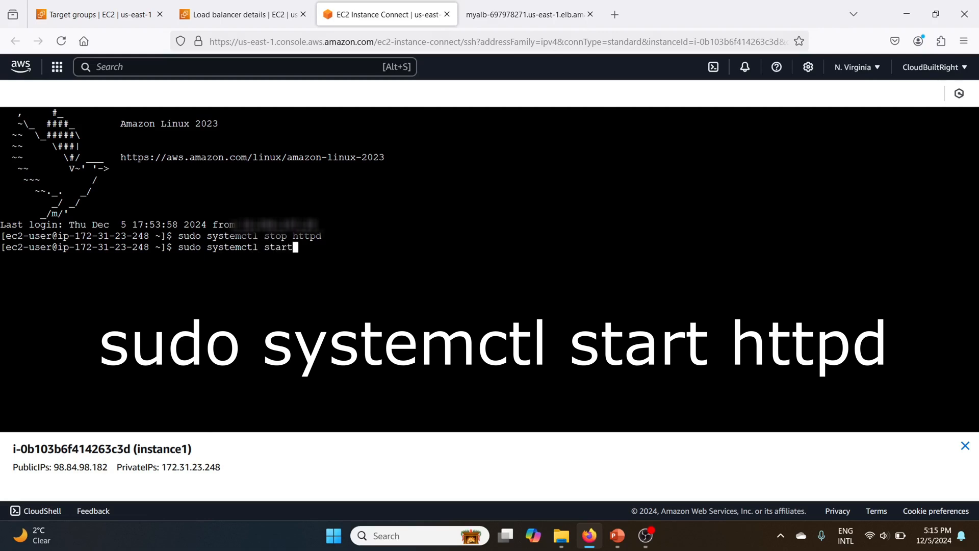
text( httpd)
key(Return)
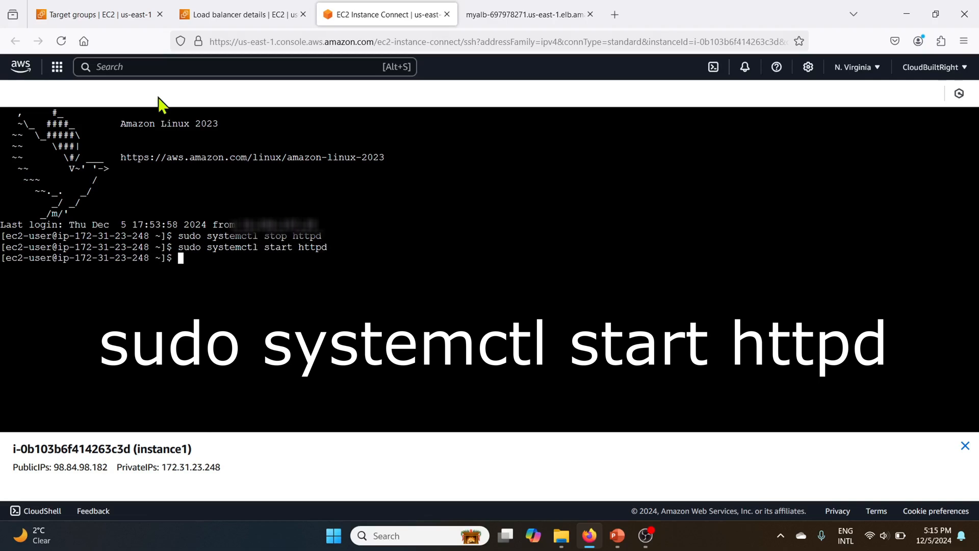
Step: Open the alb-tg target group and refresh its registered targets to check their health status again
click(90, 19)
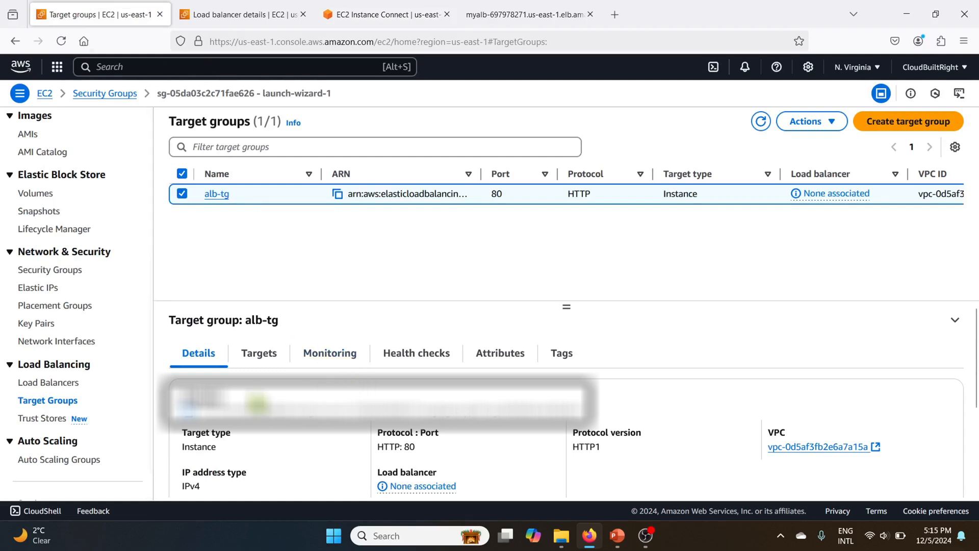
click(216, 193)
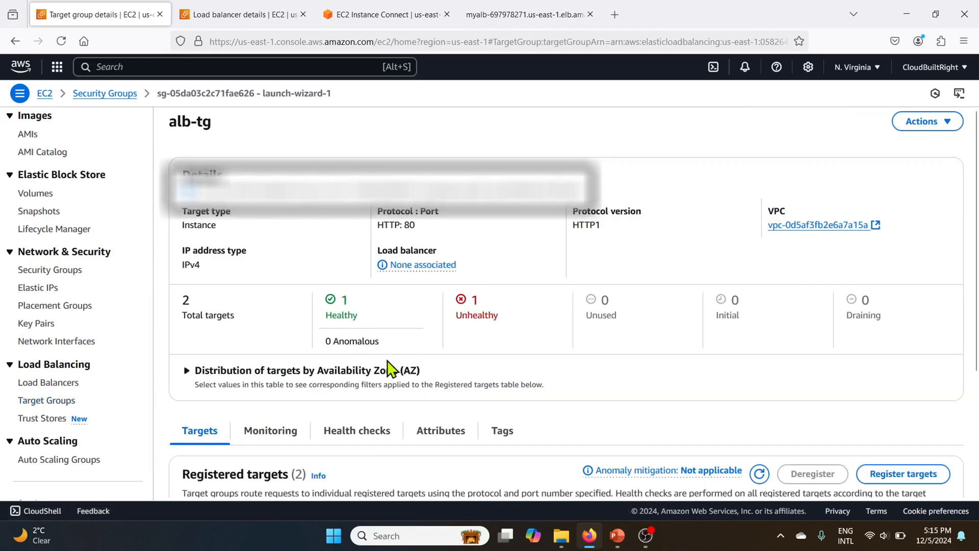
scroll(586, 376, down, 2)
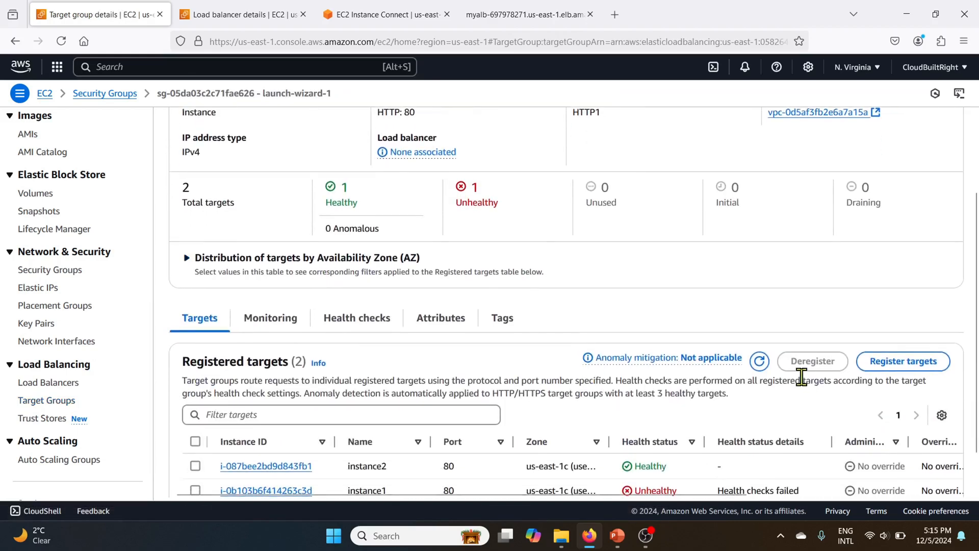
click(759, 361)
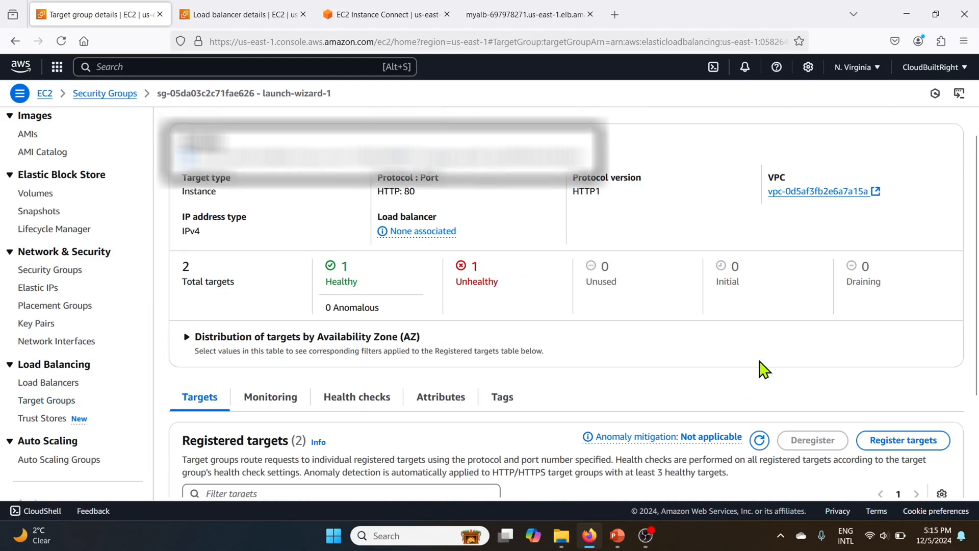
scroll(763, 368, down, 3)
click(759, 306)
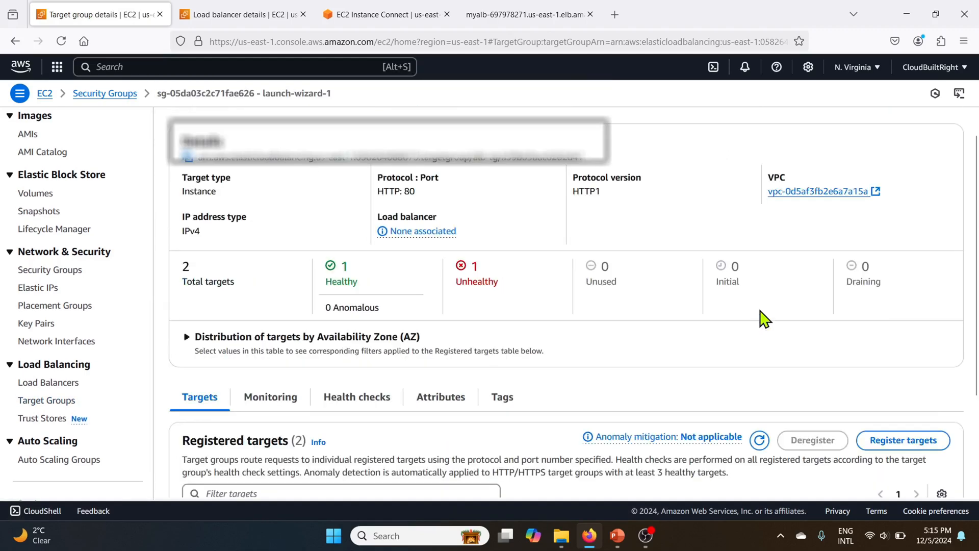
scroll(764, 318, down, 3)
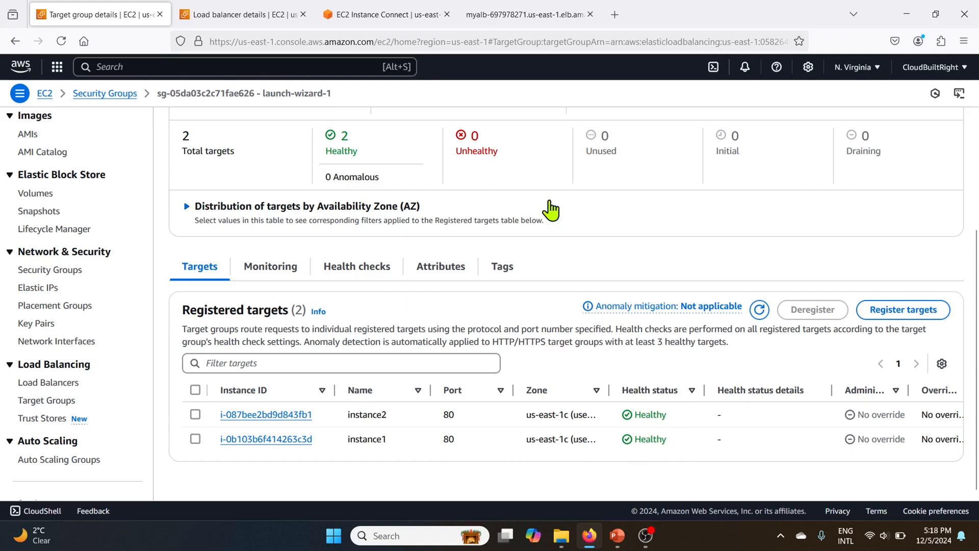
Step: Switch to the load balancer tab and reload it repeatedly to check which instances answer
click(518, 18)
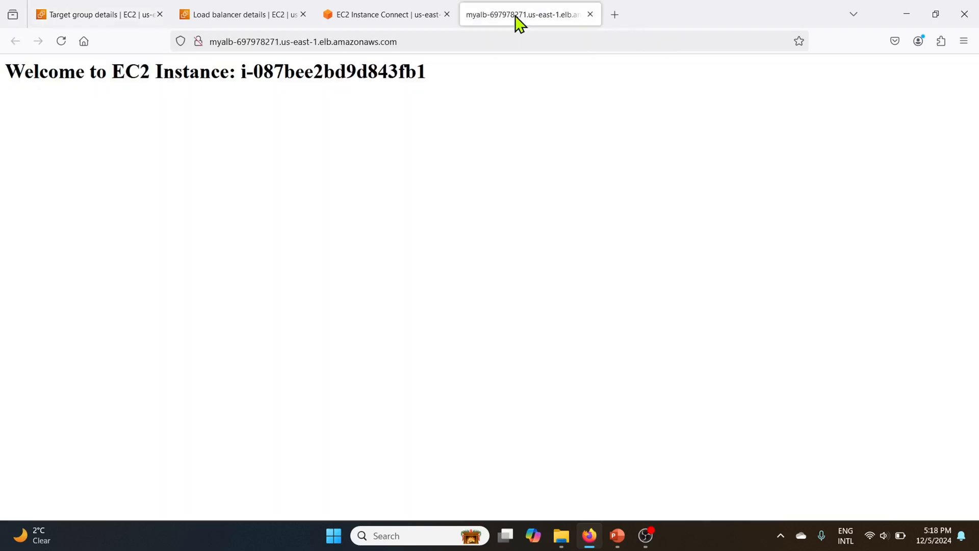
click(61, 41)
click(62, 42)
click(61, 42)
click(61, 42)
click(62, 41)
click(61, 42)
click(62, 41)
click(61, 42)
click(62, 42)
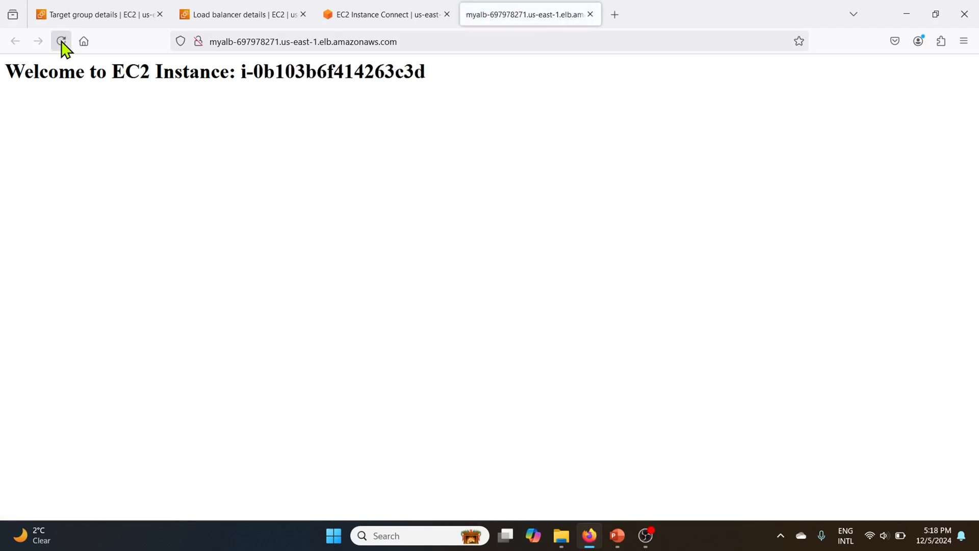
click(61, 42)
click(61, 41)
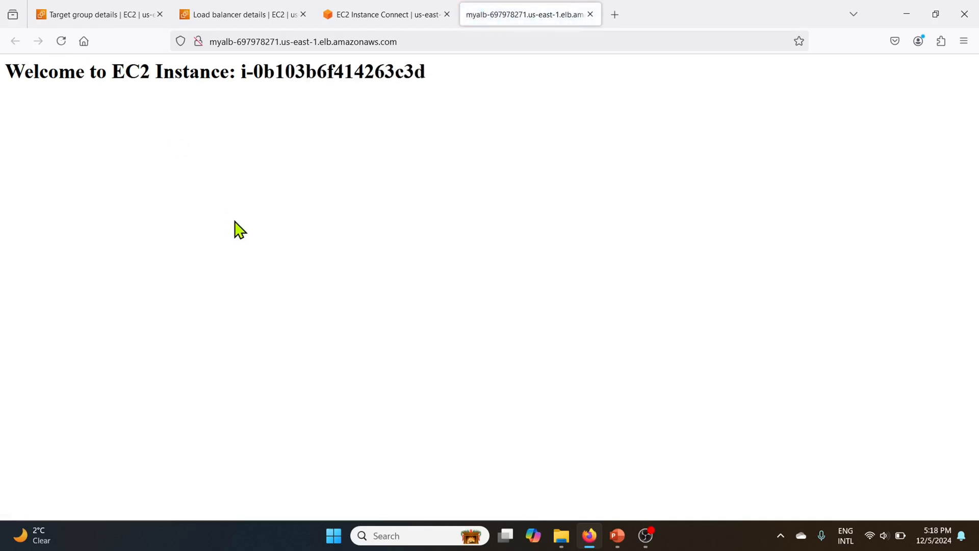